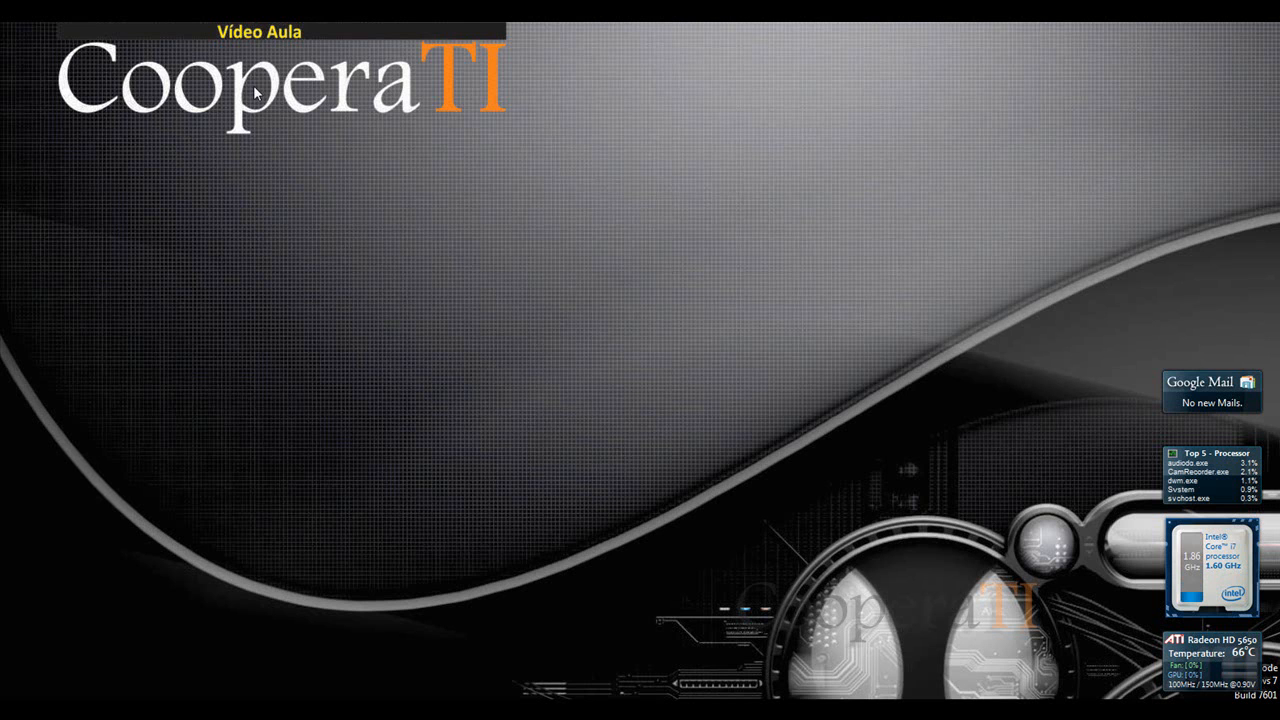
# Step: Switch to the Windows 2008 R2 virtual machine and examine the contents of the Dados and Dados Antigos desktop folders
pyautogui.moveTo(297, 12)
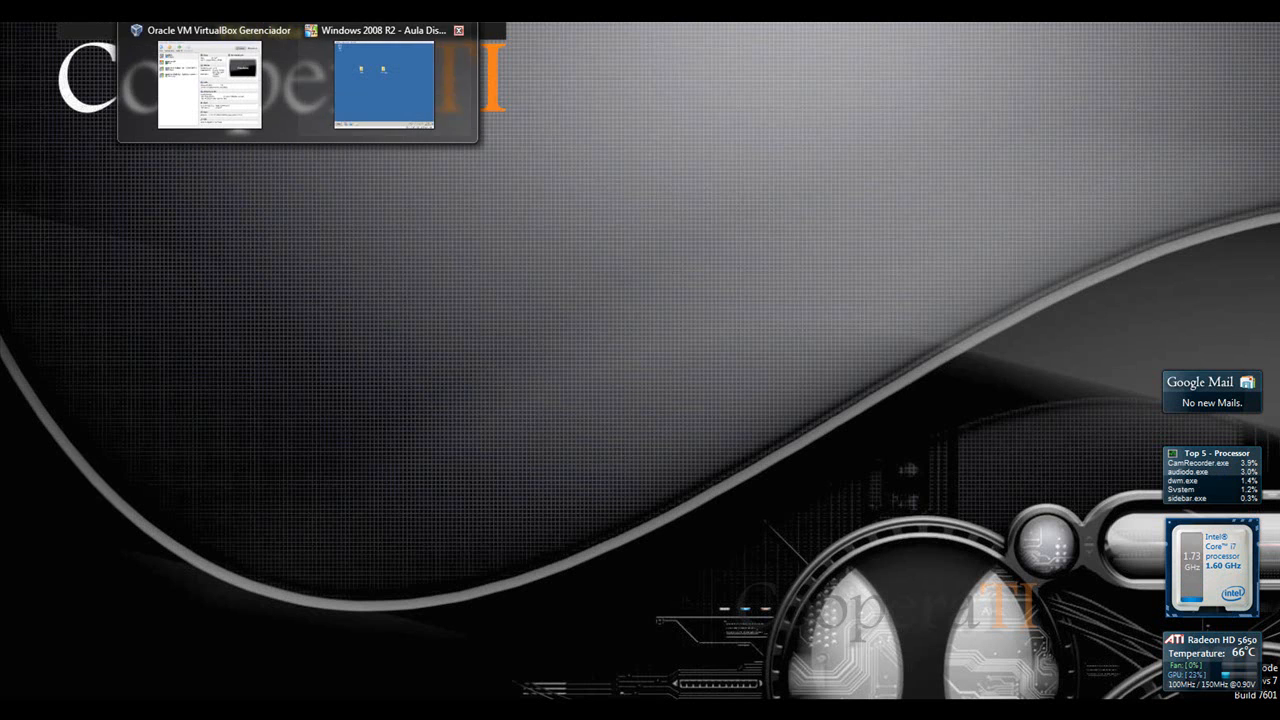
pyautogui.click(366, 67)
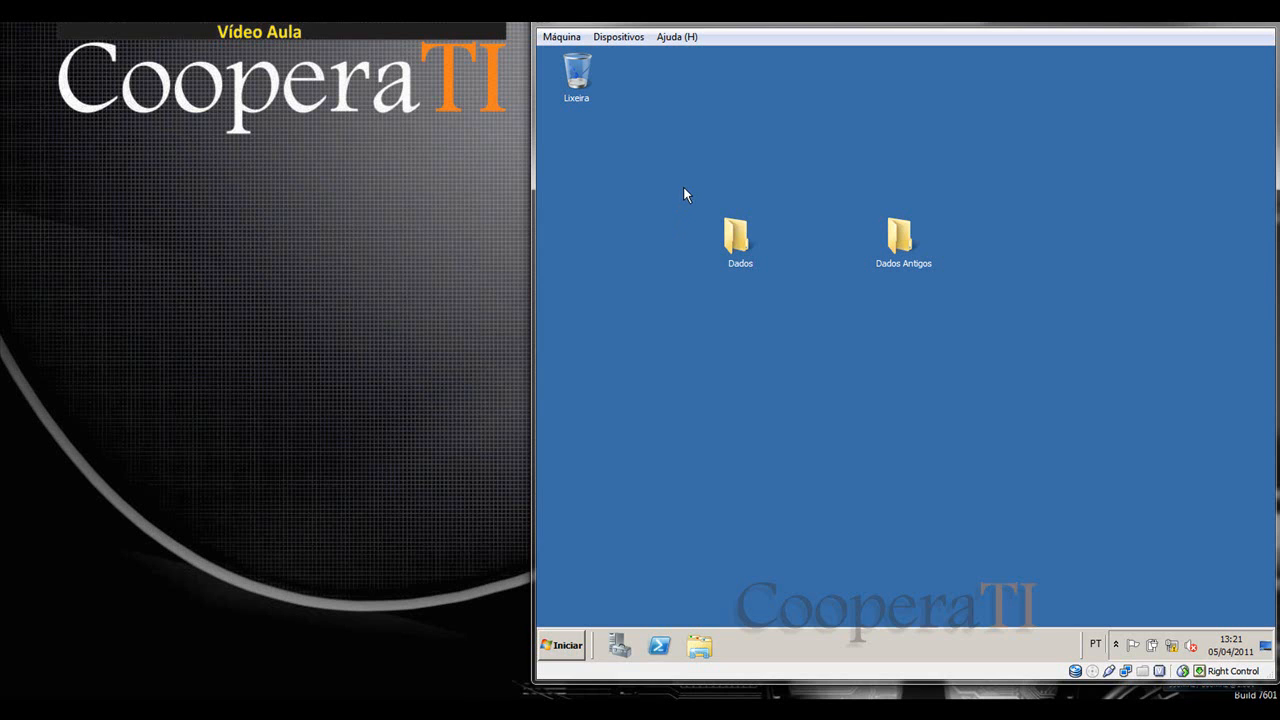
pyautogui.doubleClick(737, 240)
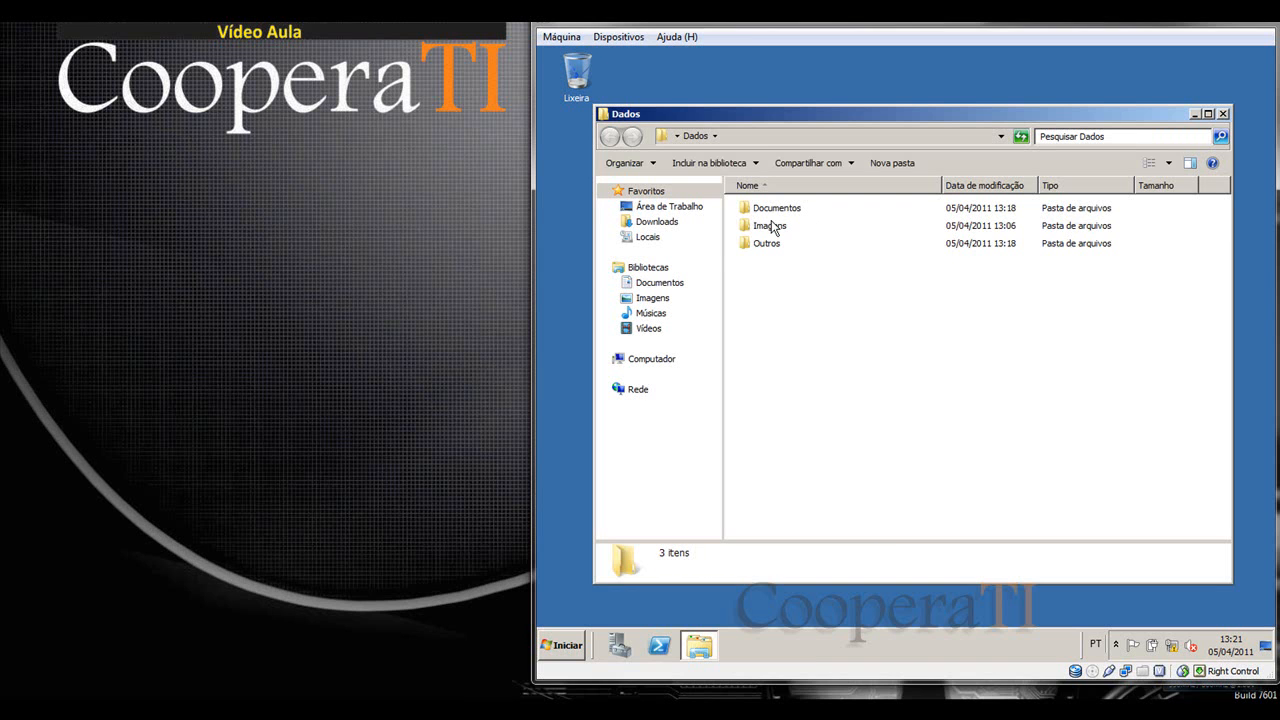
pyautogui.doubleClick(771, 223)
pyautogui.click(609, 137)
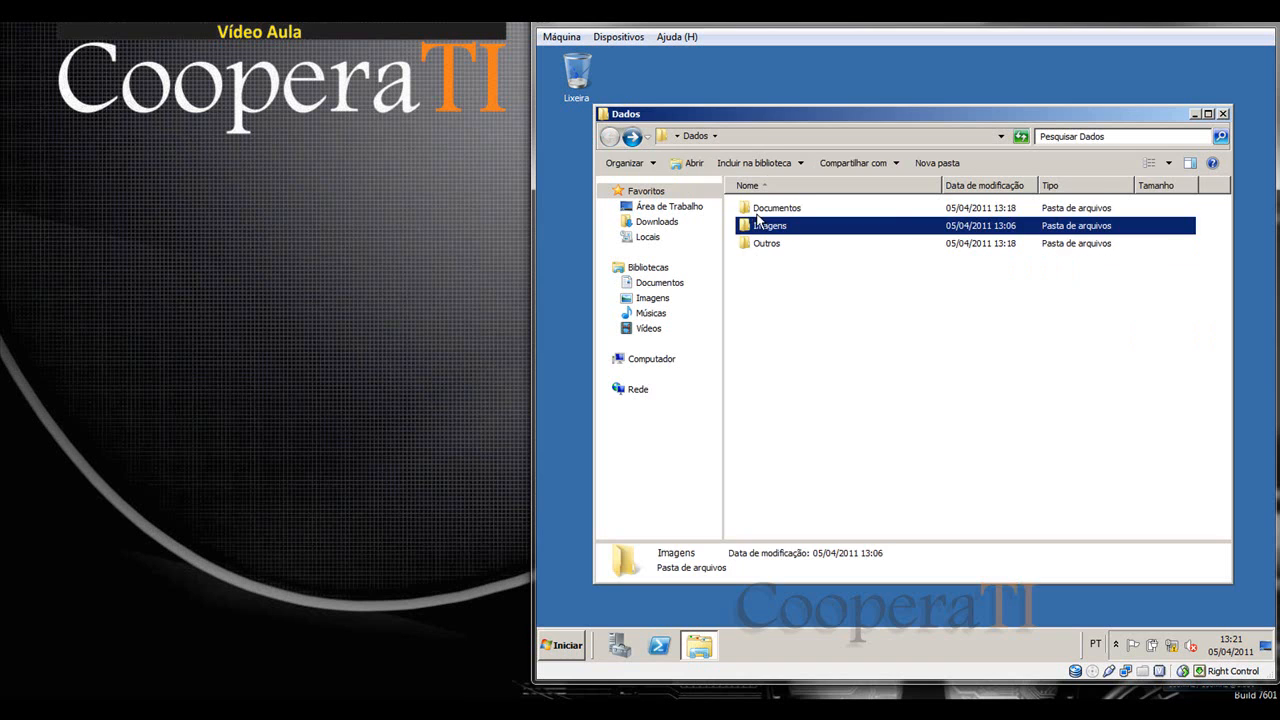
pyautogui.click(1210, 114)
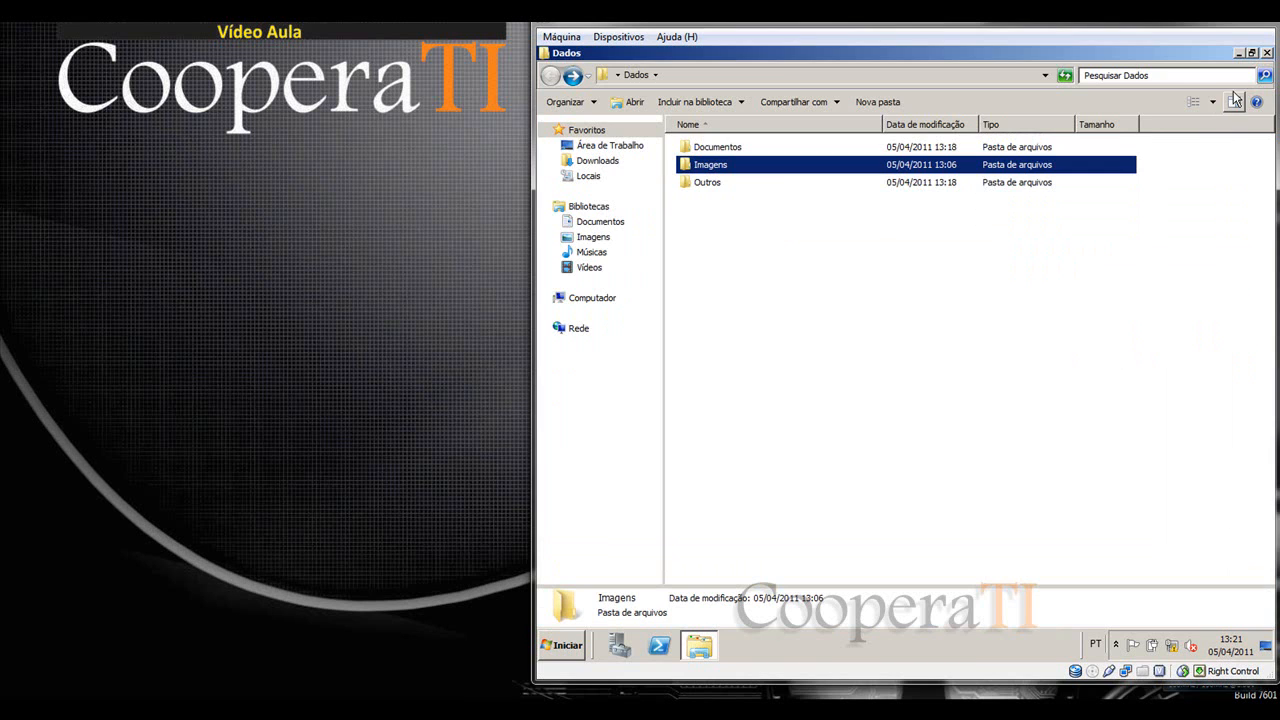
pyautogui.click(1268, 55)
pyautogui.doubleClick(902, 246)
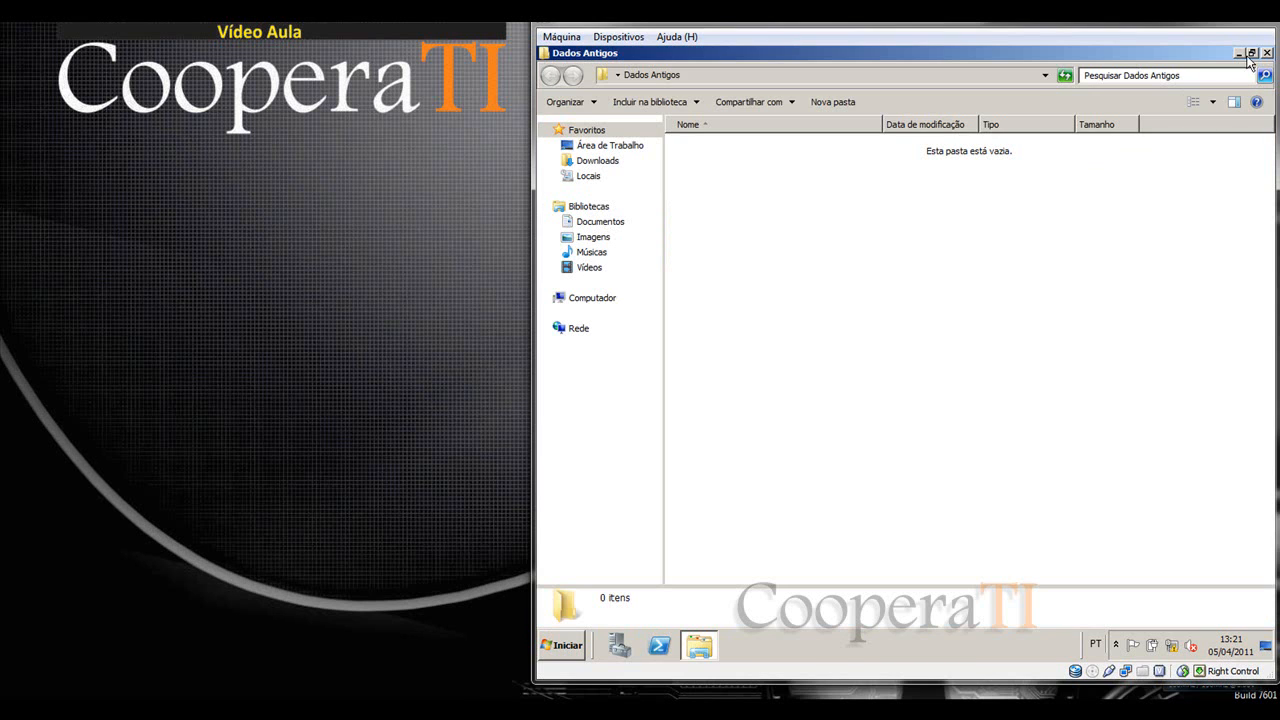
pyautogui.click(1267, 55)
pyautogui.click(1037, 236)
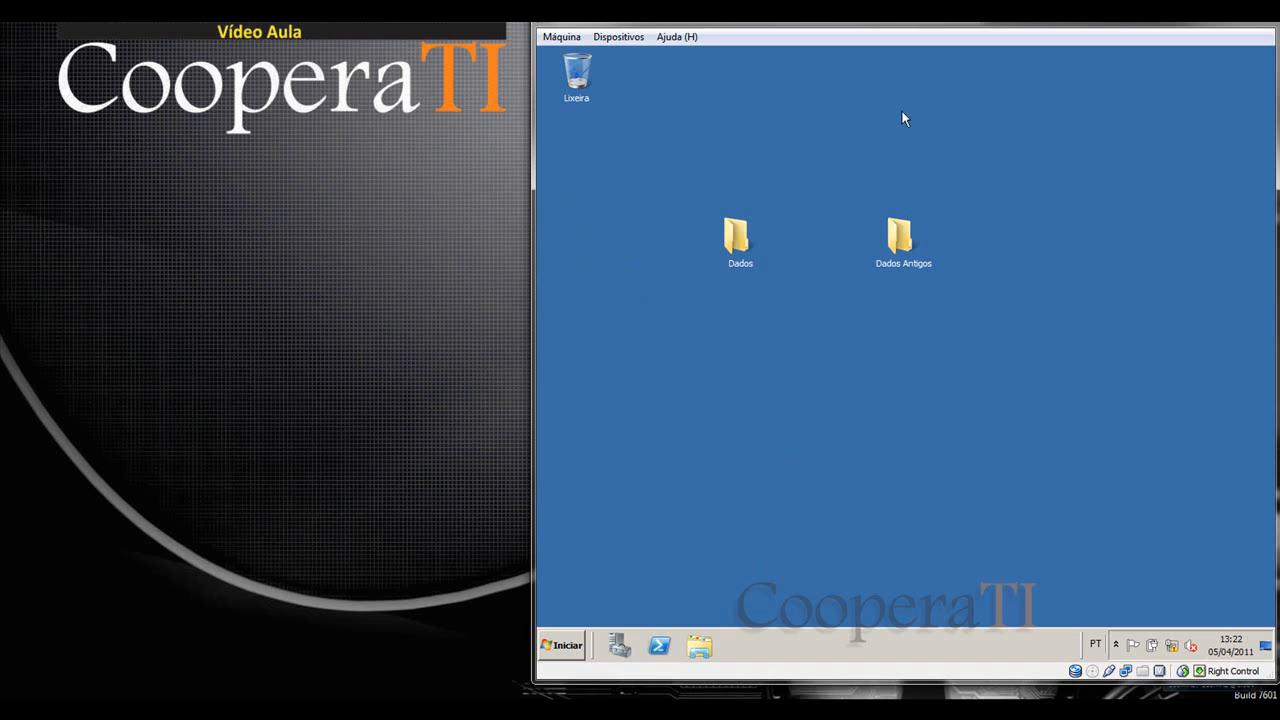
pyautogui.moveTo(863, 157); pyautogui.dragTo(975, 311)
pyautogui.moveTo(823, 179); pyautogui.dragTo(964, 343)
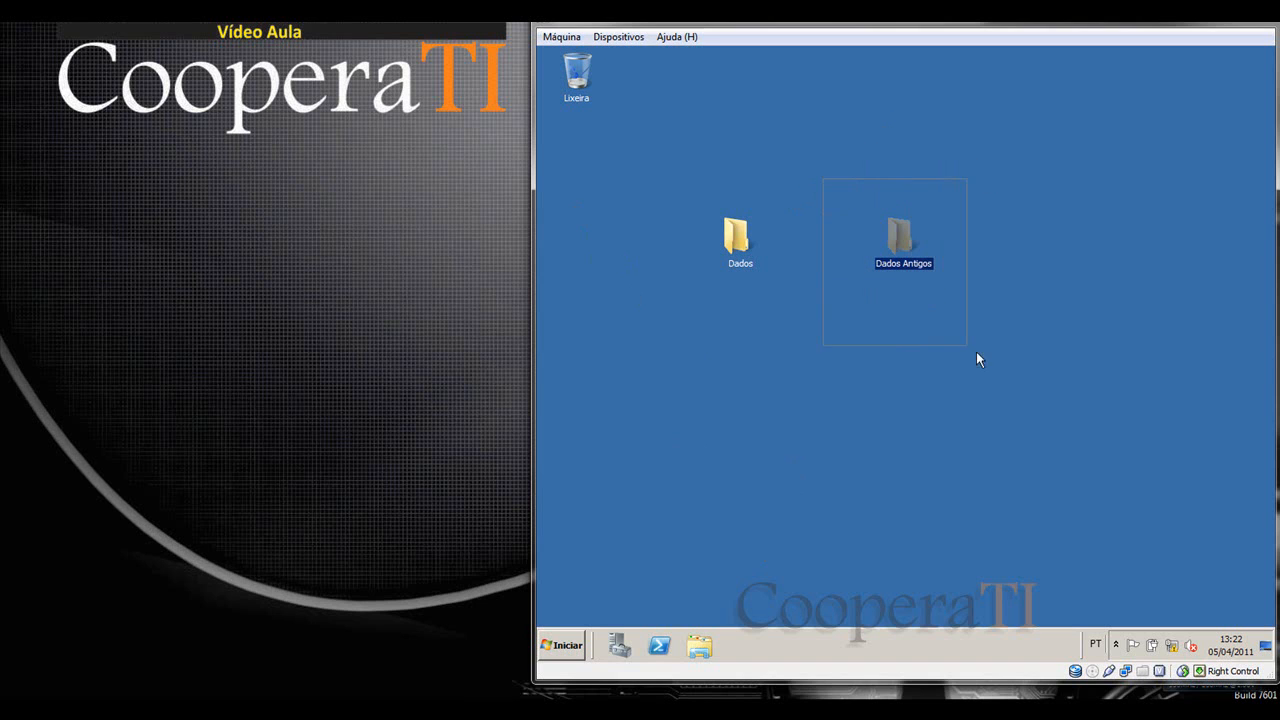
pyautogui.click(1025, 291)
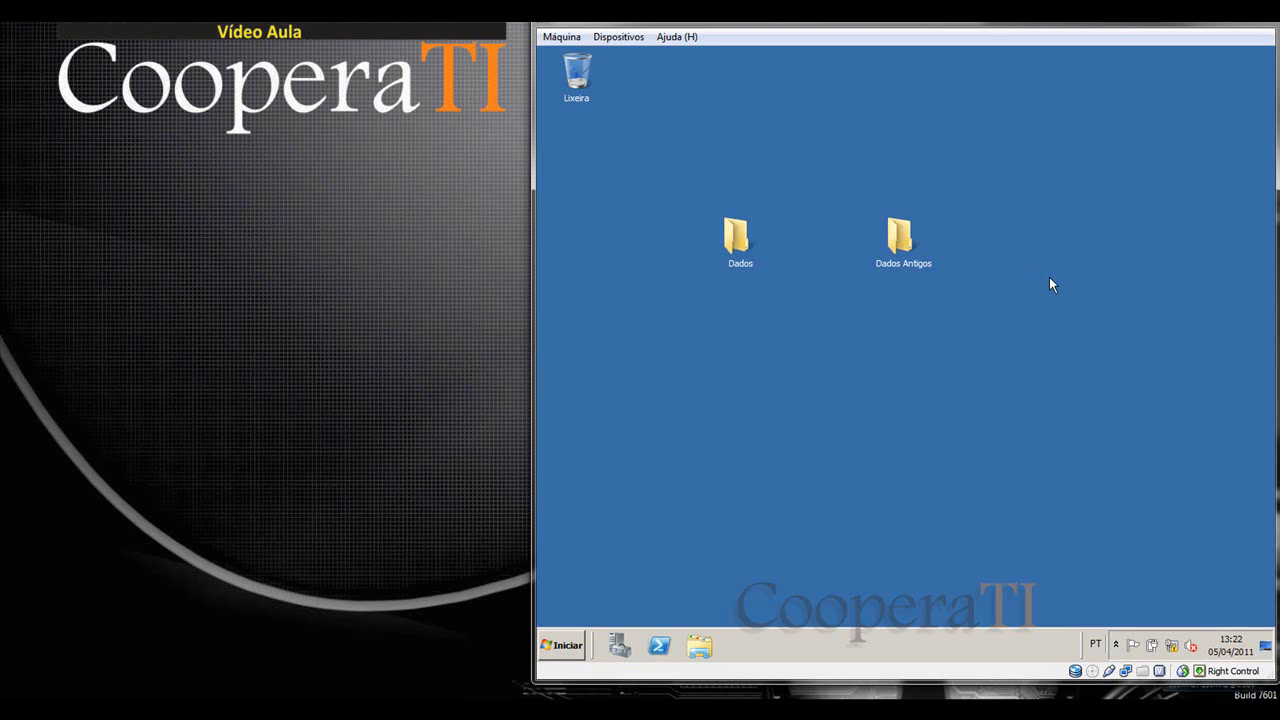
# Step: Open Gerenciador de Recursos de Servidor de Arquivos and widen its console tree to show the full entry names
pyautogui.click(576, 646)
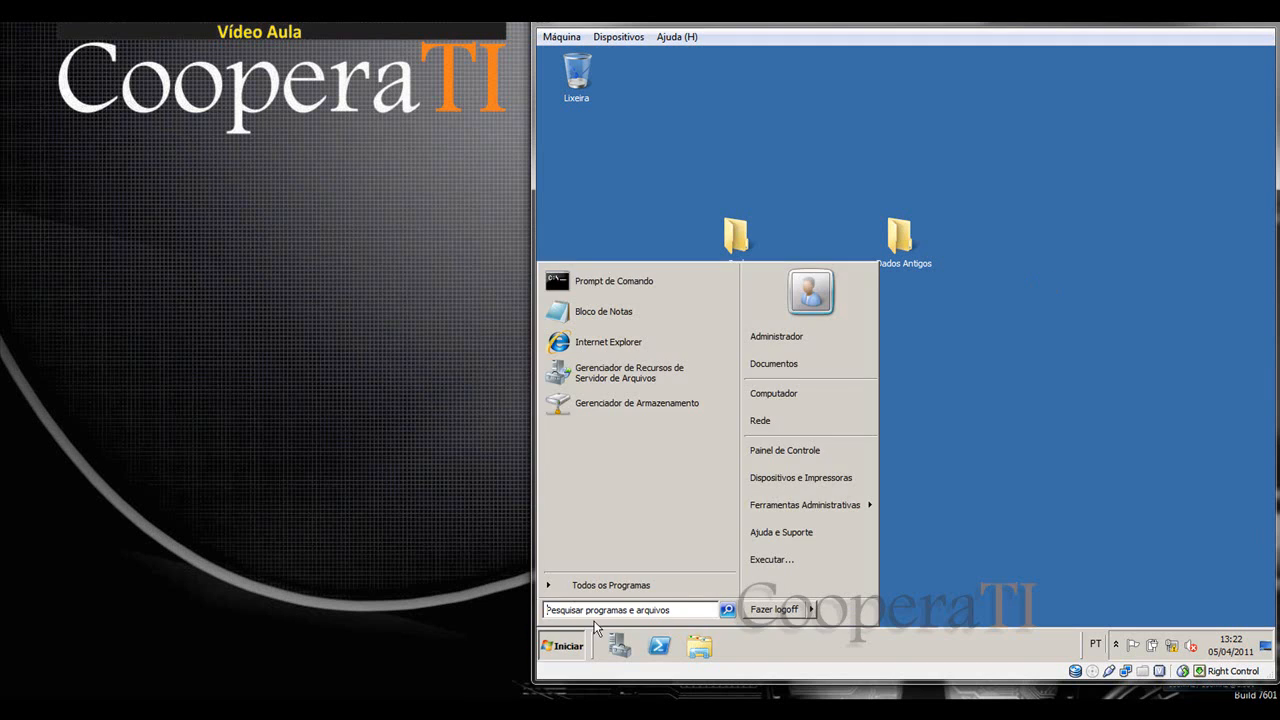
pyautogui.click(651, 377)
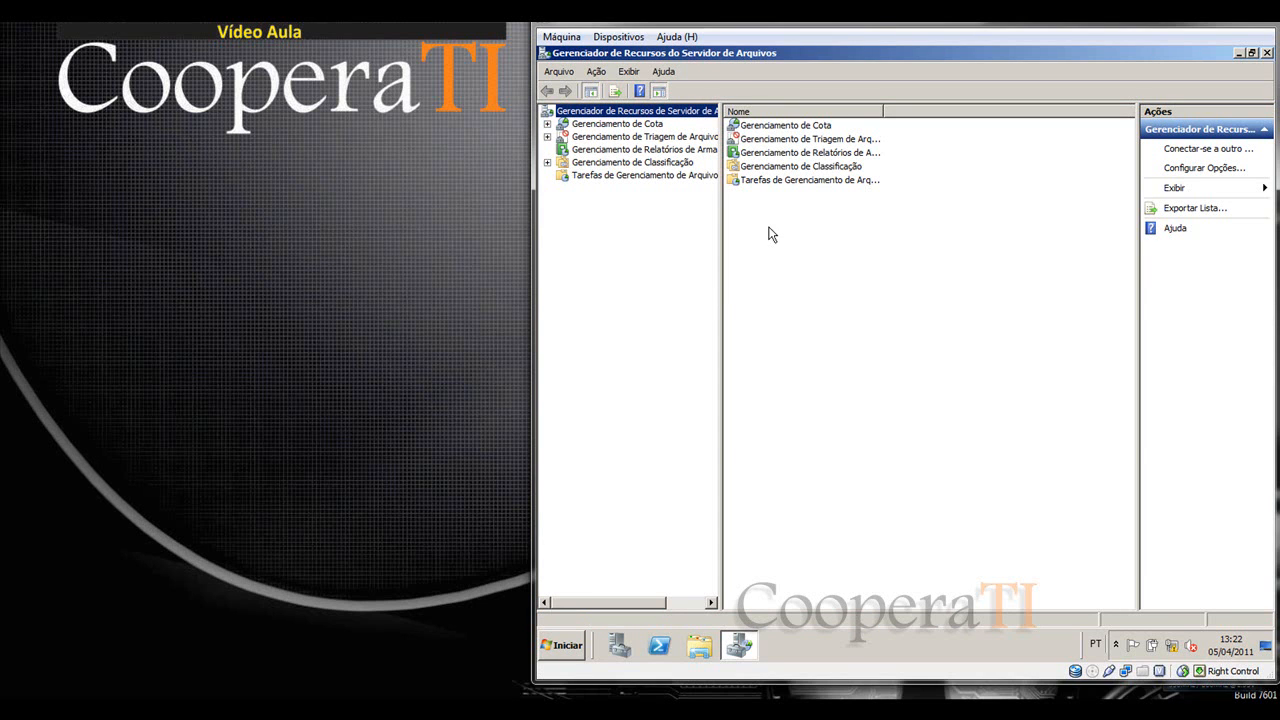
pyautogui.moveTo(718, 231); pyautogui.dragTo(770, 236)
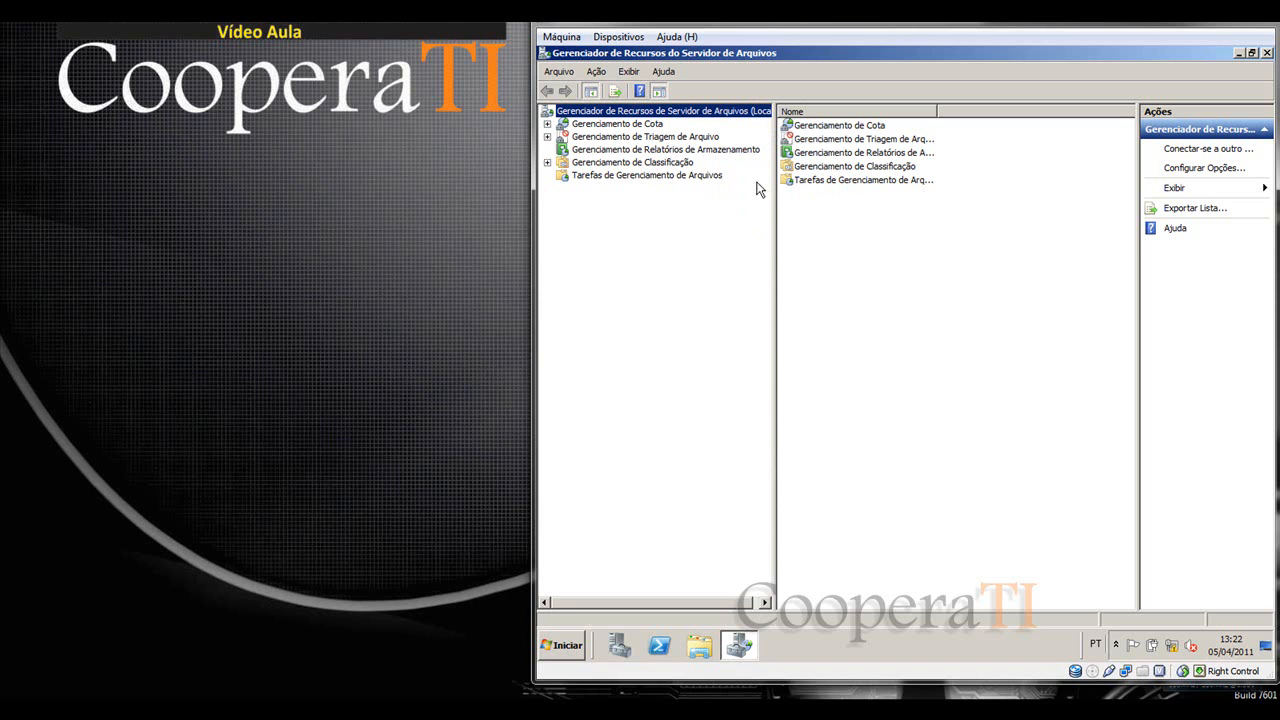
# Step: Start a new file management task named "Mover arquivos antigos"
pyautogui.click(685, 181)
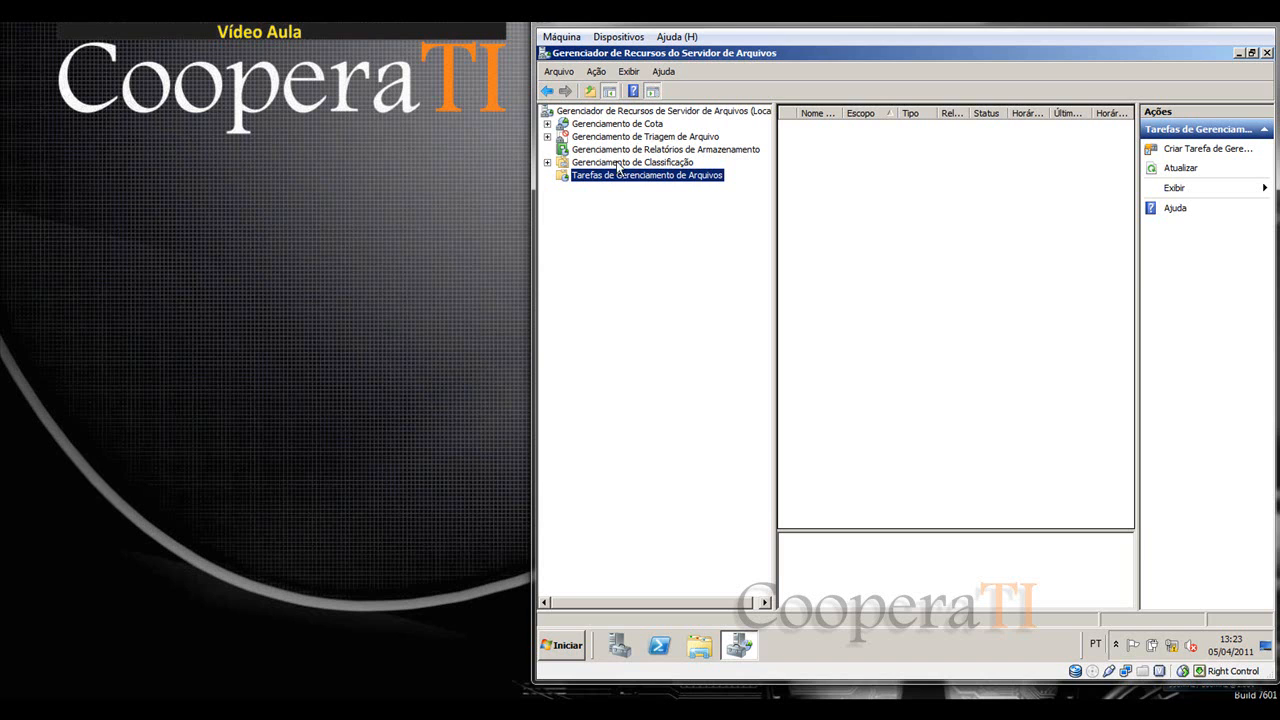
pyautogui.click(1189, 150)
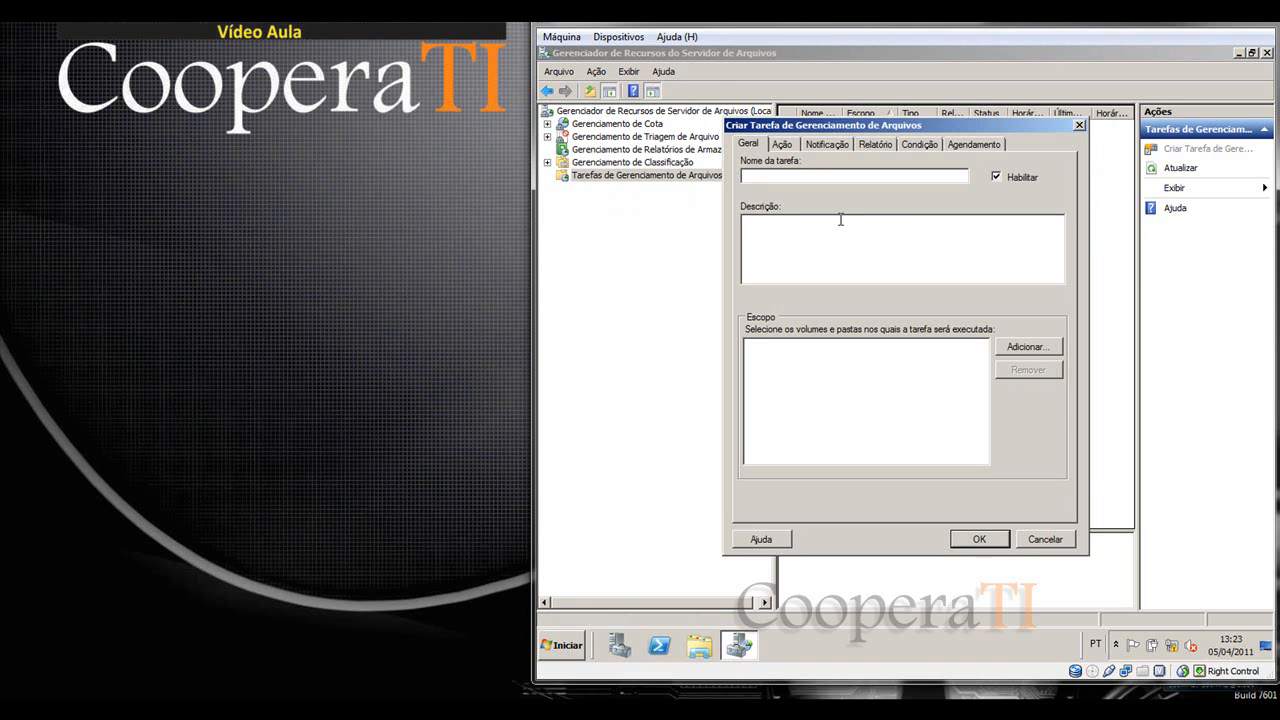
pyautogui.write('Mover arquiv')
pyautogui.write('ntigos')
# Step: Add the administrator's desktop folder Dados to the task's scope
pyautogui.click(1022, 347)
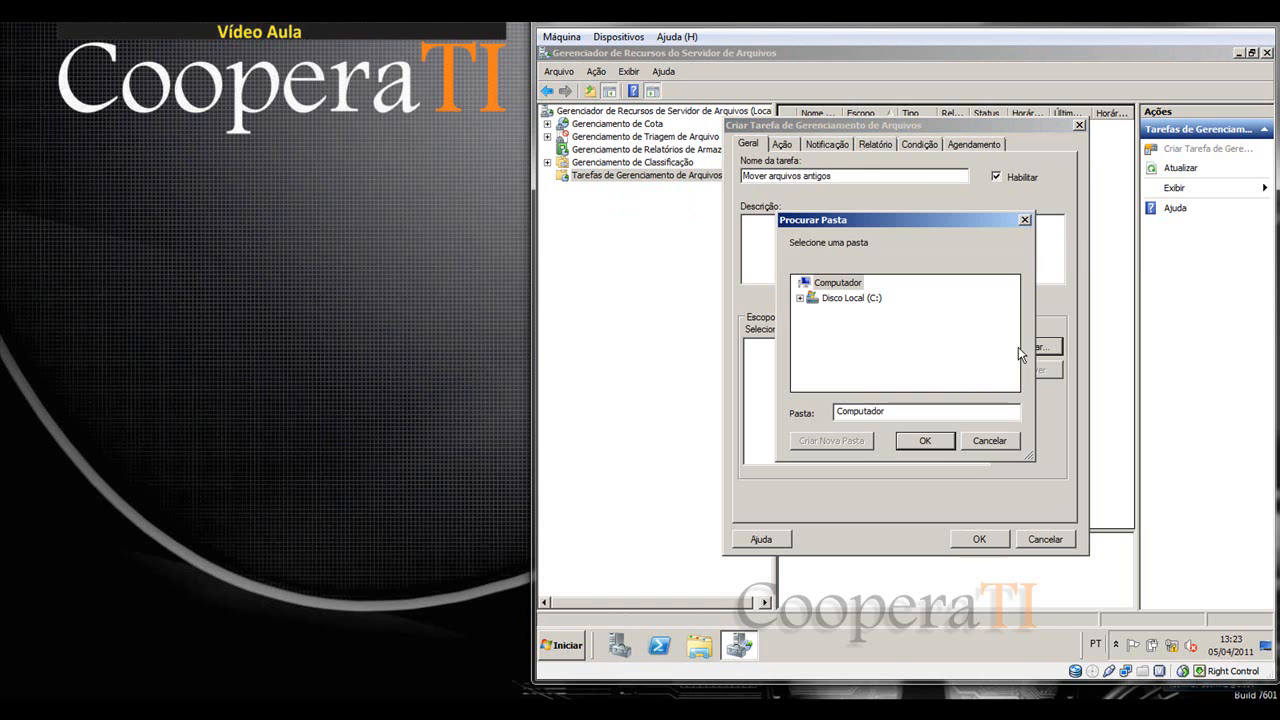
pyautogui.click(800, 298)
pyautogui.click(808, 359)
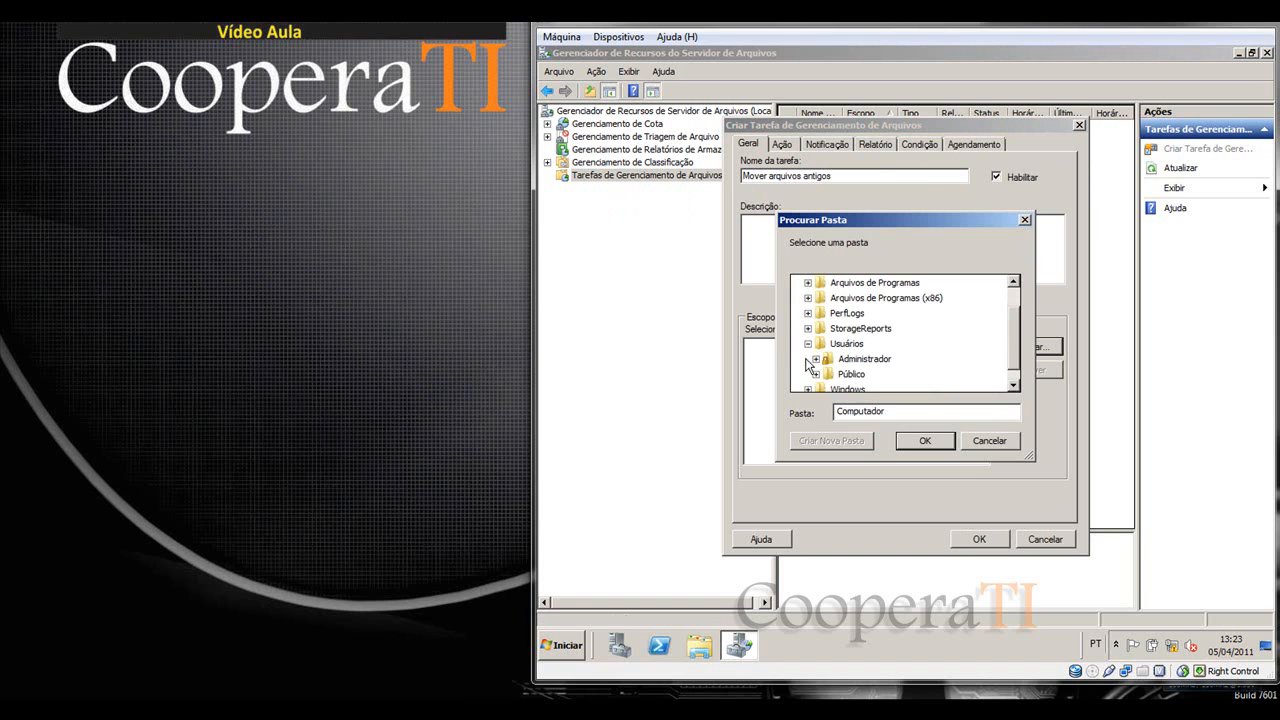
pyautogui.click(816, 366)
pyautogui.click(824, 298)
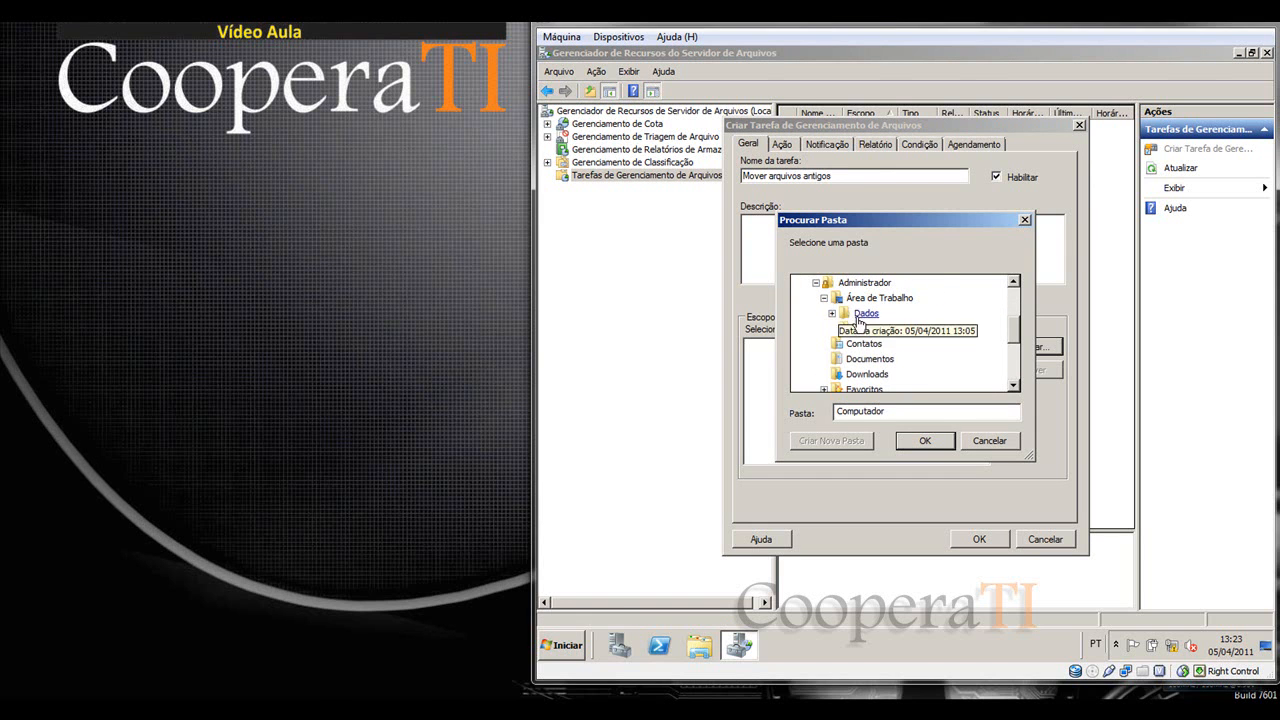
pyautogui.click(864, 314)
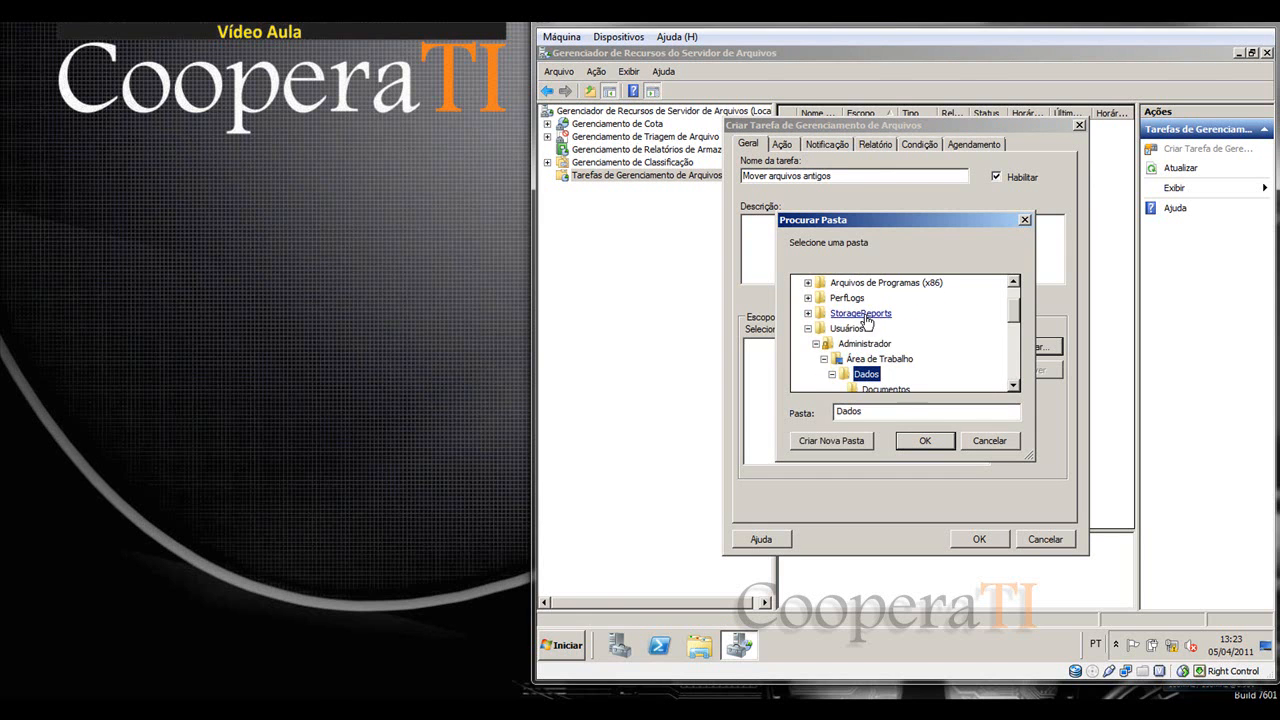
pyautogui.click(927, 442)
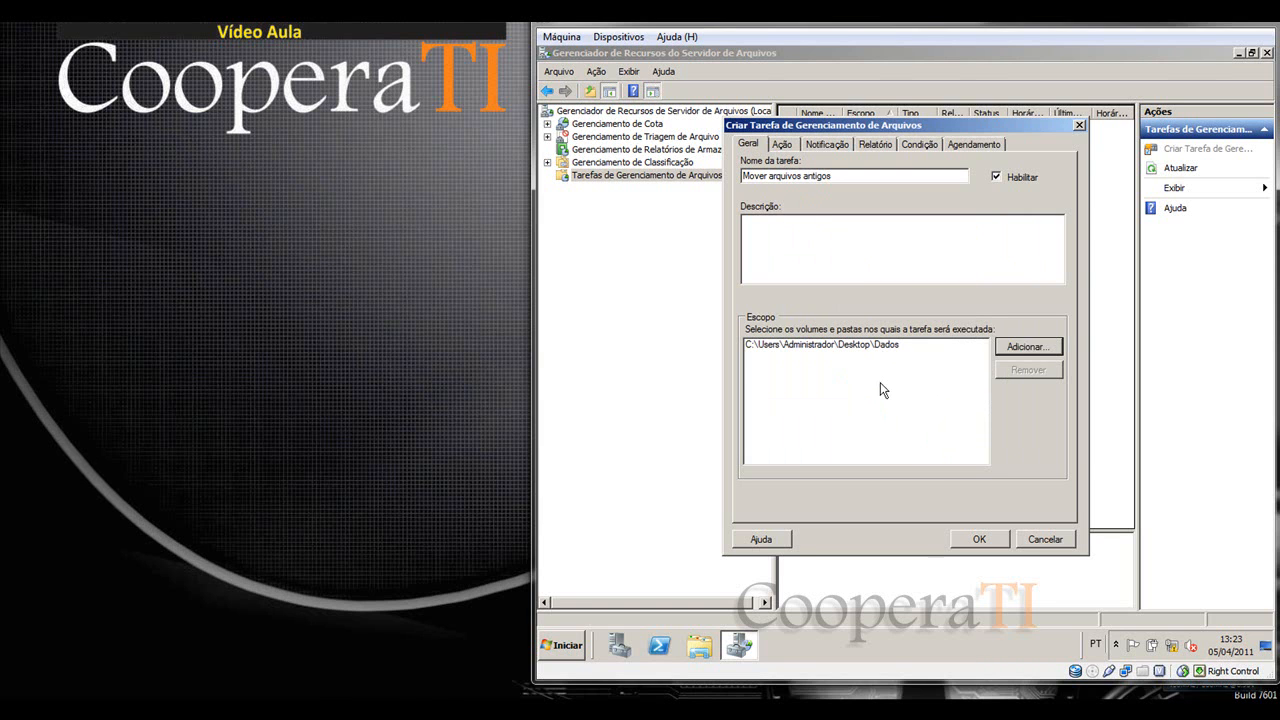
# Step: Examine the task's Personalizado action options and return the action type to Expiração do arquivo
pyautogui.click(781, 147)
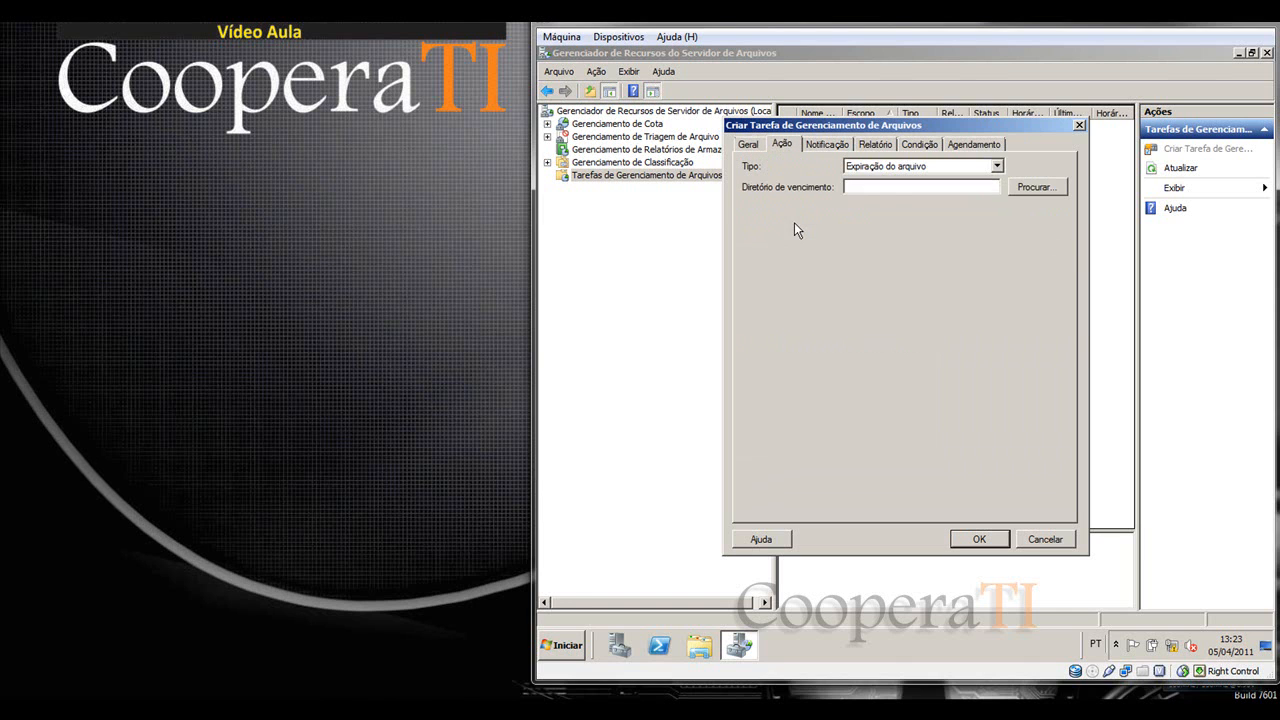
pyautogui.click(938, 168)
pyautogui.click(940, 170)
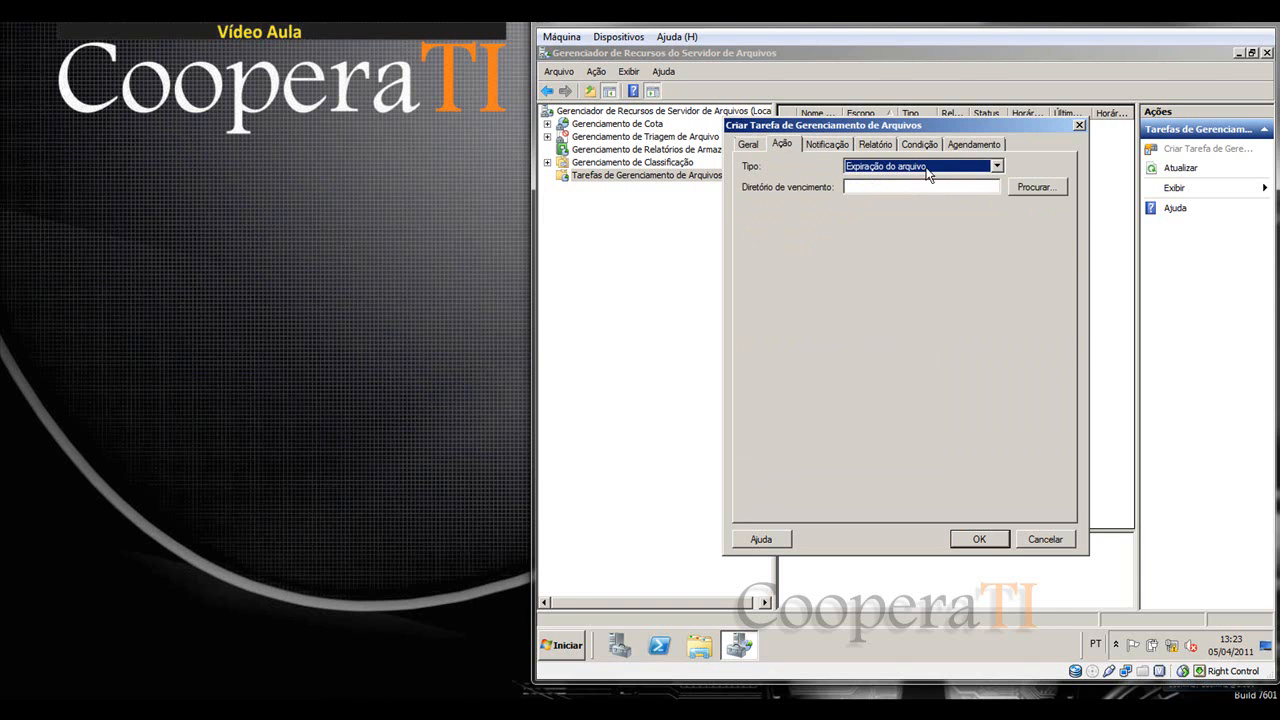
pyautogui.click(948, 170)
pyautogui.click(948, 188)
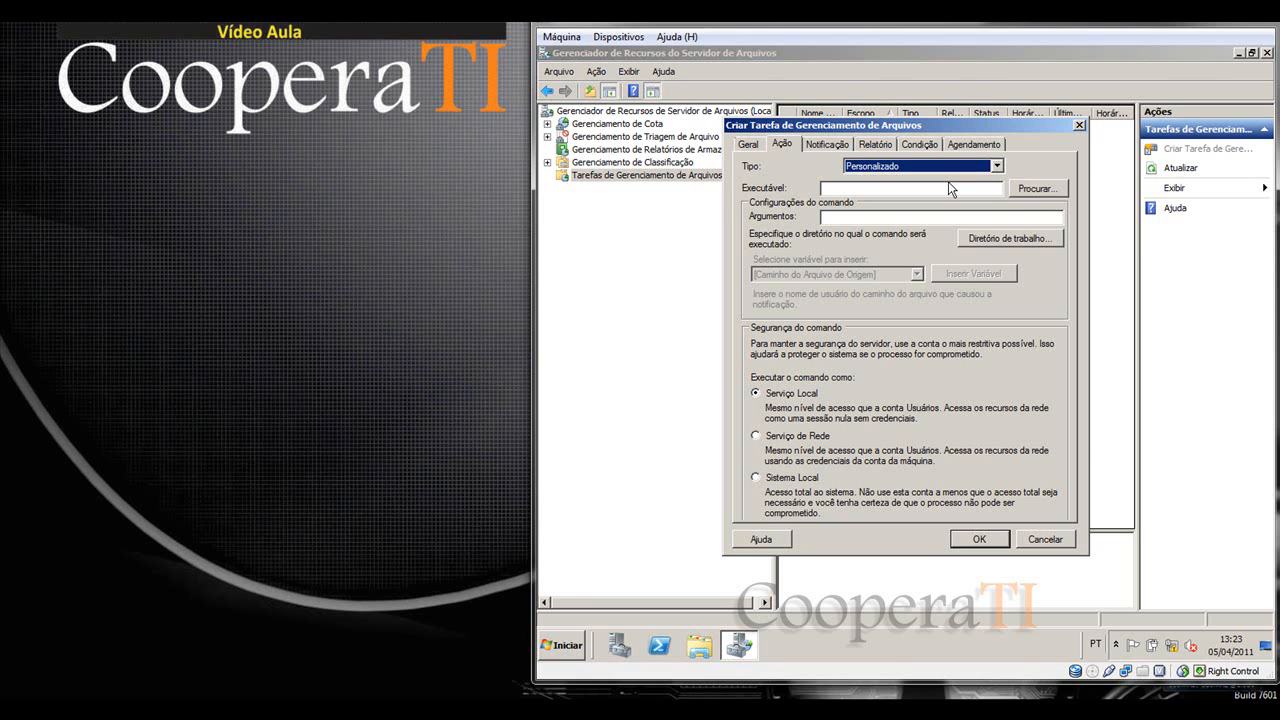
pyautogui.click(948, 166)
pyautogui.click(941, 186)
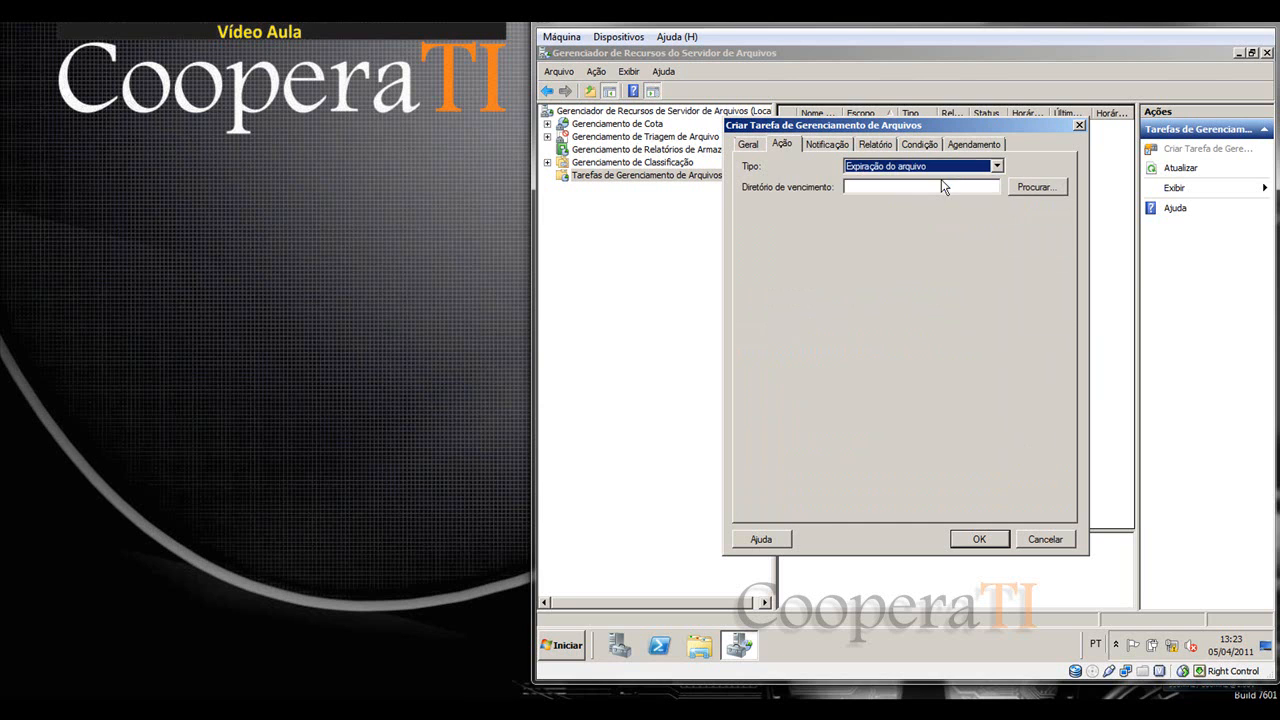
# Step: Set the expiration directory to the administrator's desktop folder Dados Antigos
pyautogui.click(1045, 188)
pyautogui.click(800, 299)
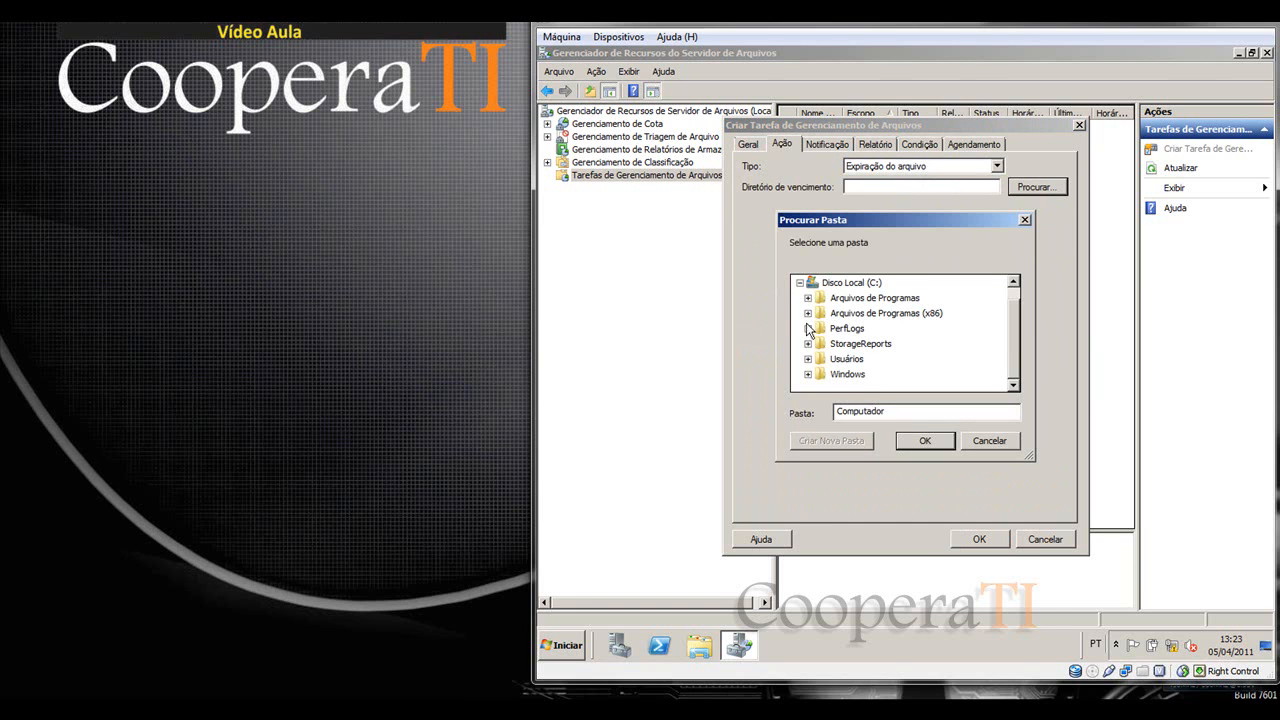
pyautogui.click(809, 359)
pyautogui.click(816, 359)
pyautogui.click(824, 298)
pyautogui.click(866, 331)
pyautogui.click(924, 440)
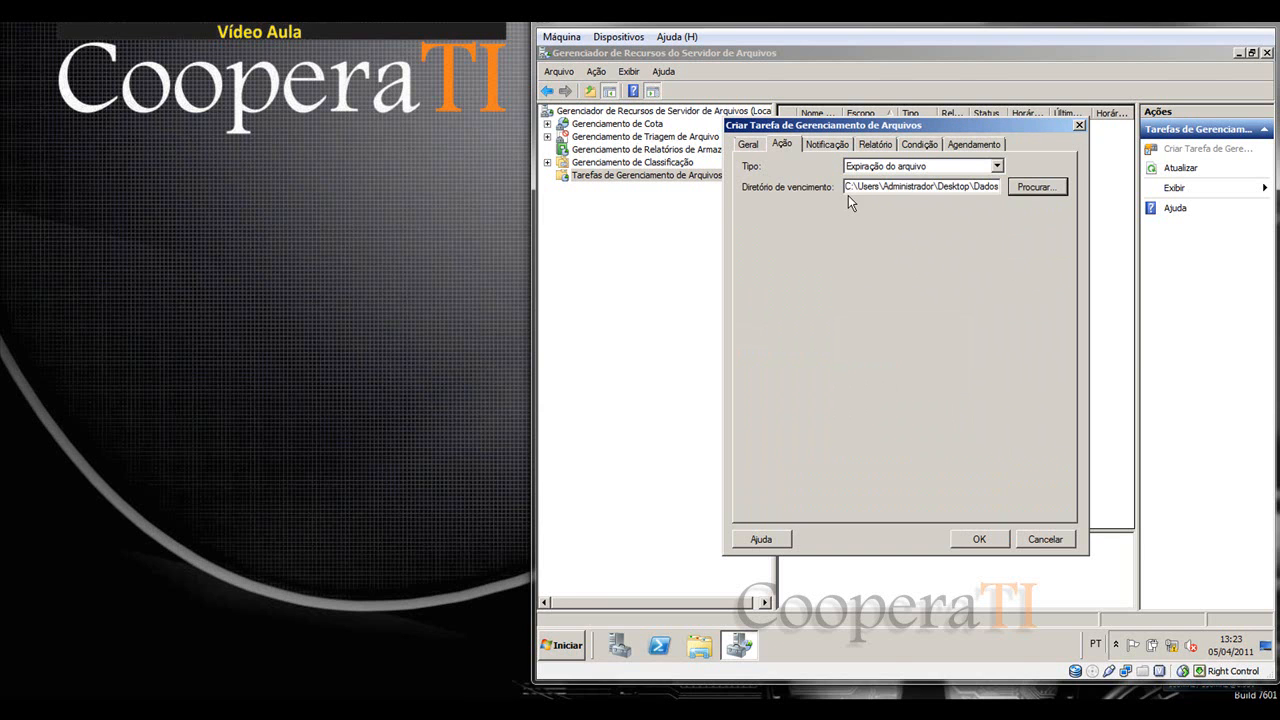
# Step: Review the options for adding a notification without creating one, and the task's log and report settings
pyautogui.click(827, 144)
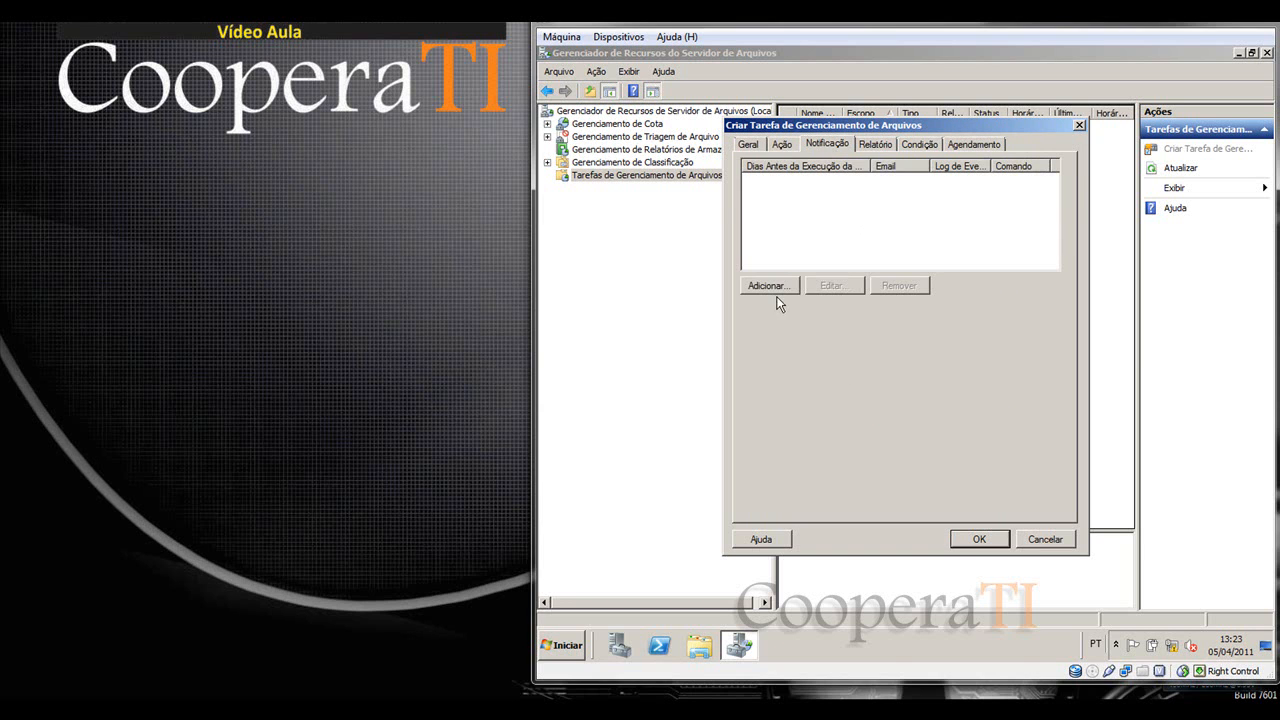
pyautogui.click(780, 287)
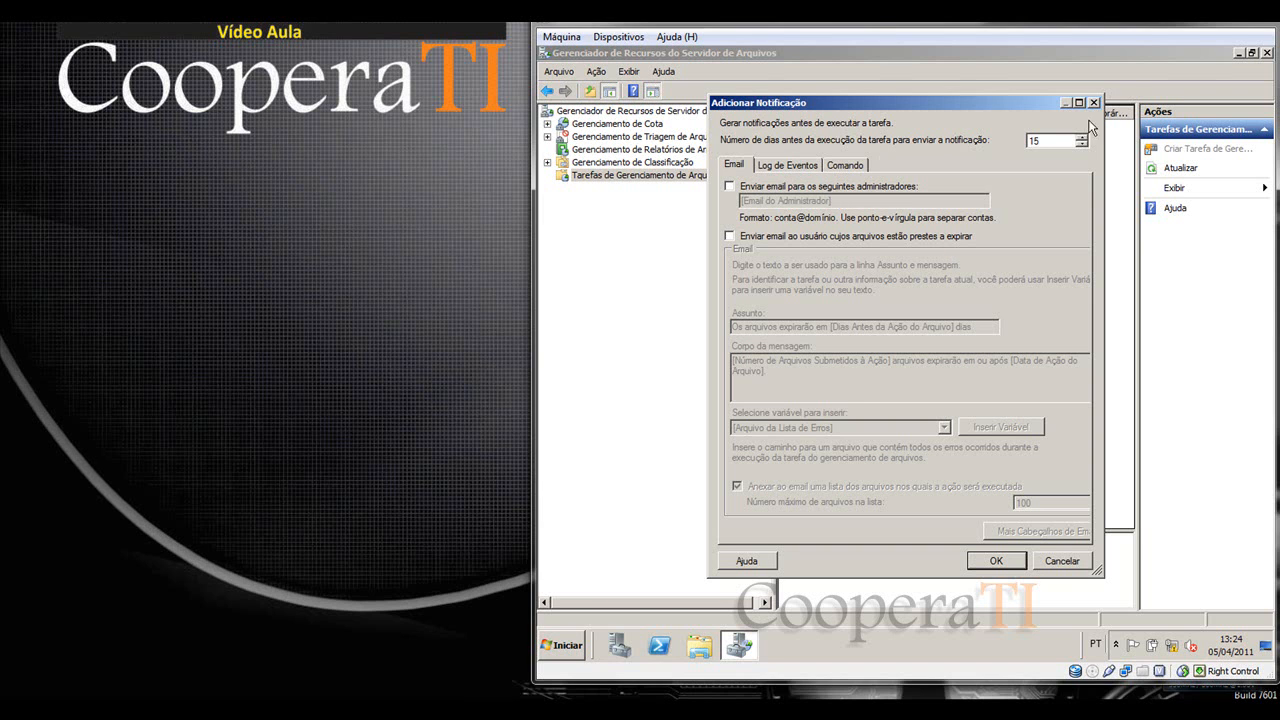
pyautogui.click(1095, 103)
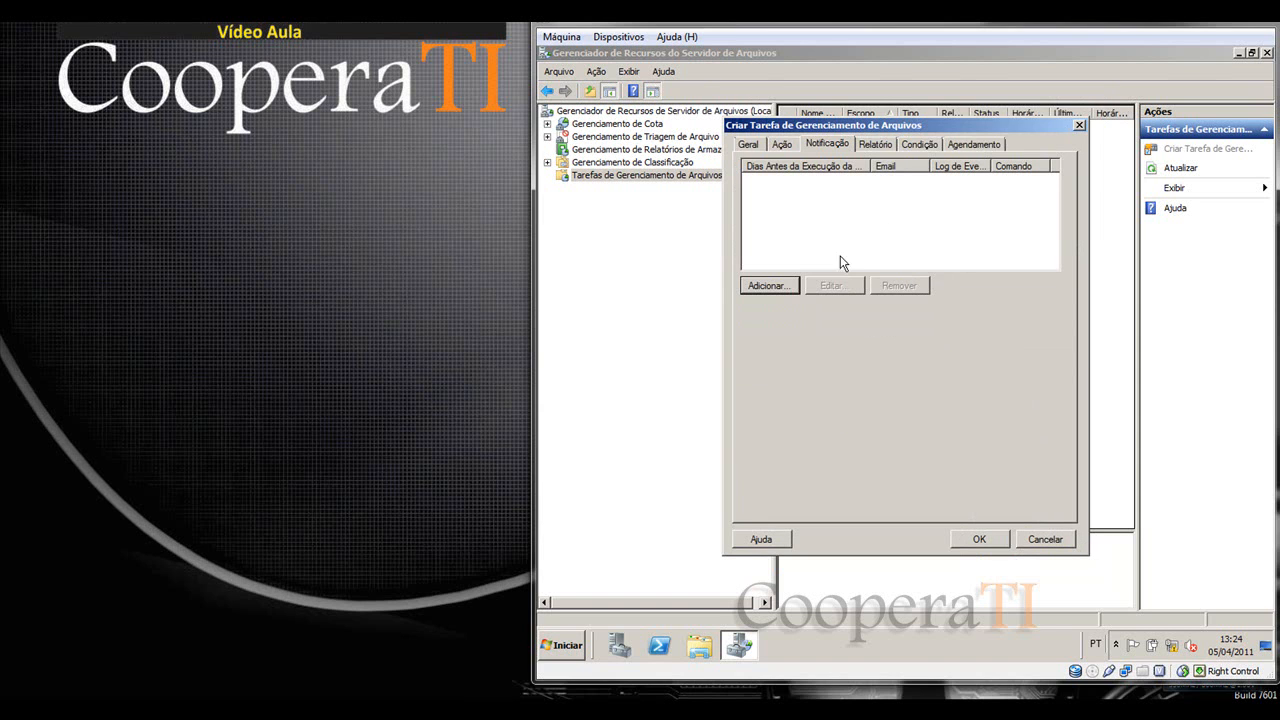
pyautogui.click(876, 144)
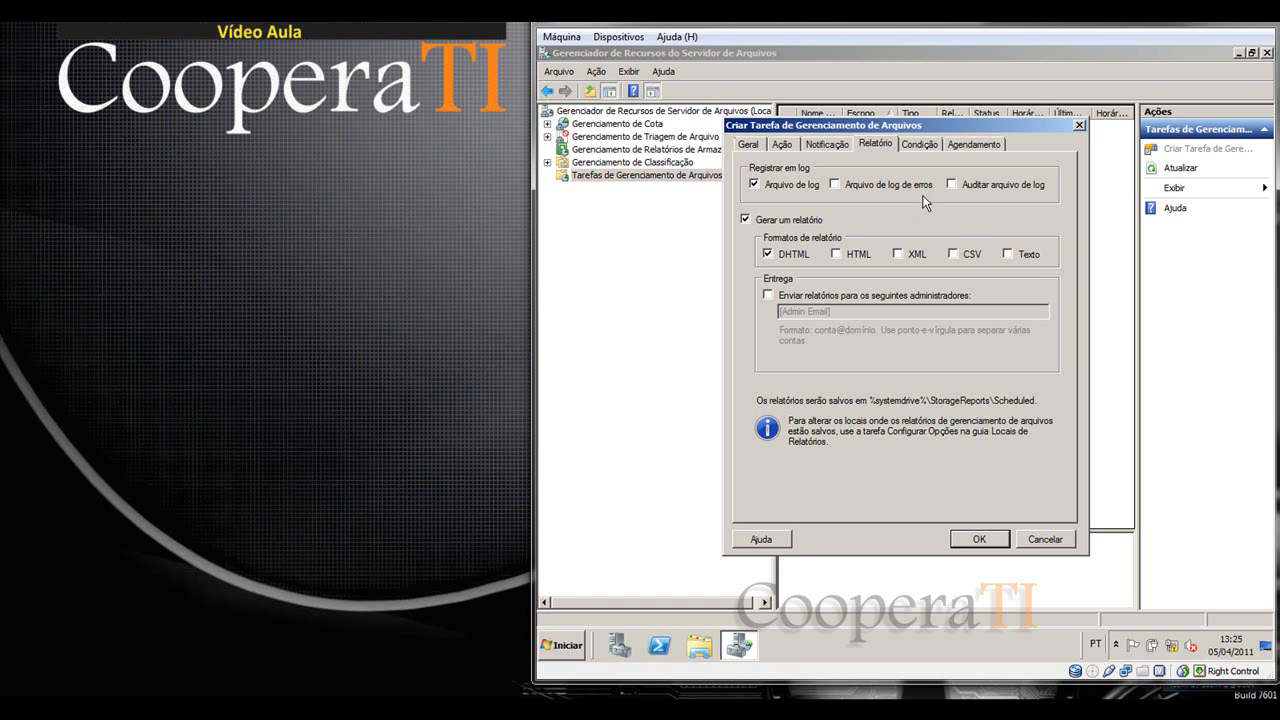
# Step: Enable the condition on days passed since the file's last access and adjust its day count
pyautogui.click(916, 146)
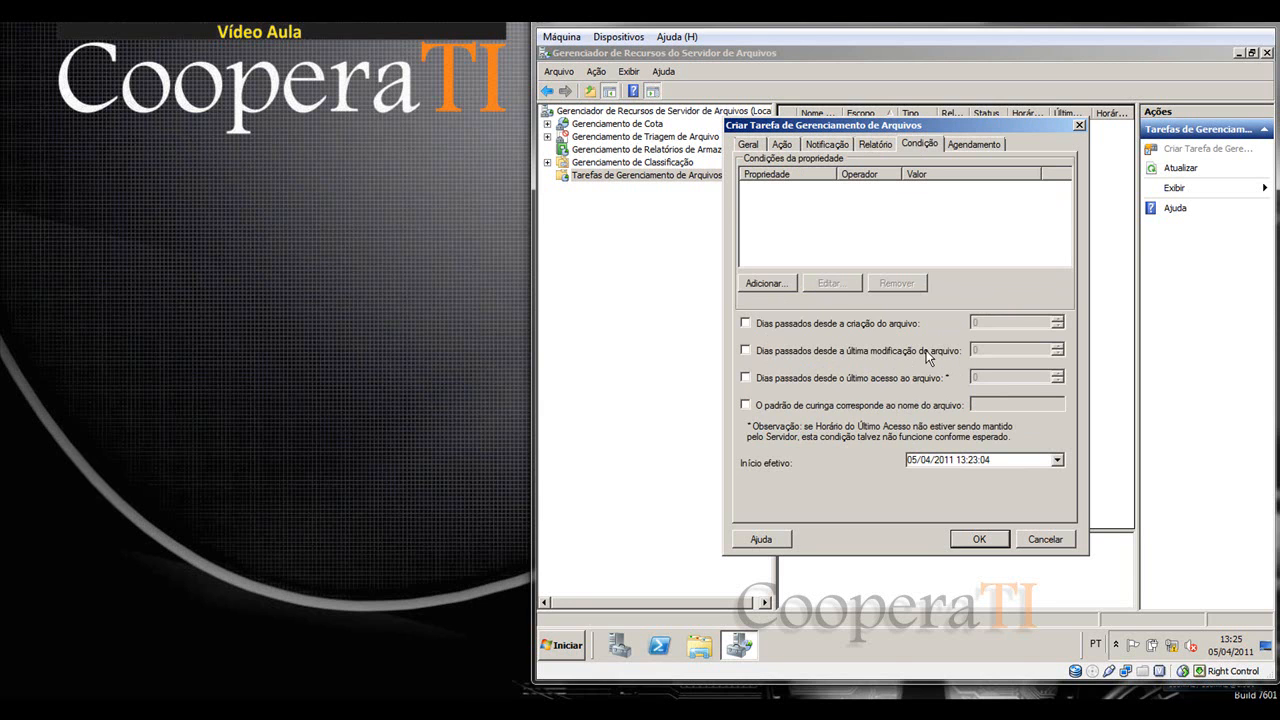
pyautogui.click(847, 387)
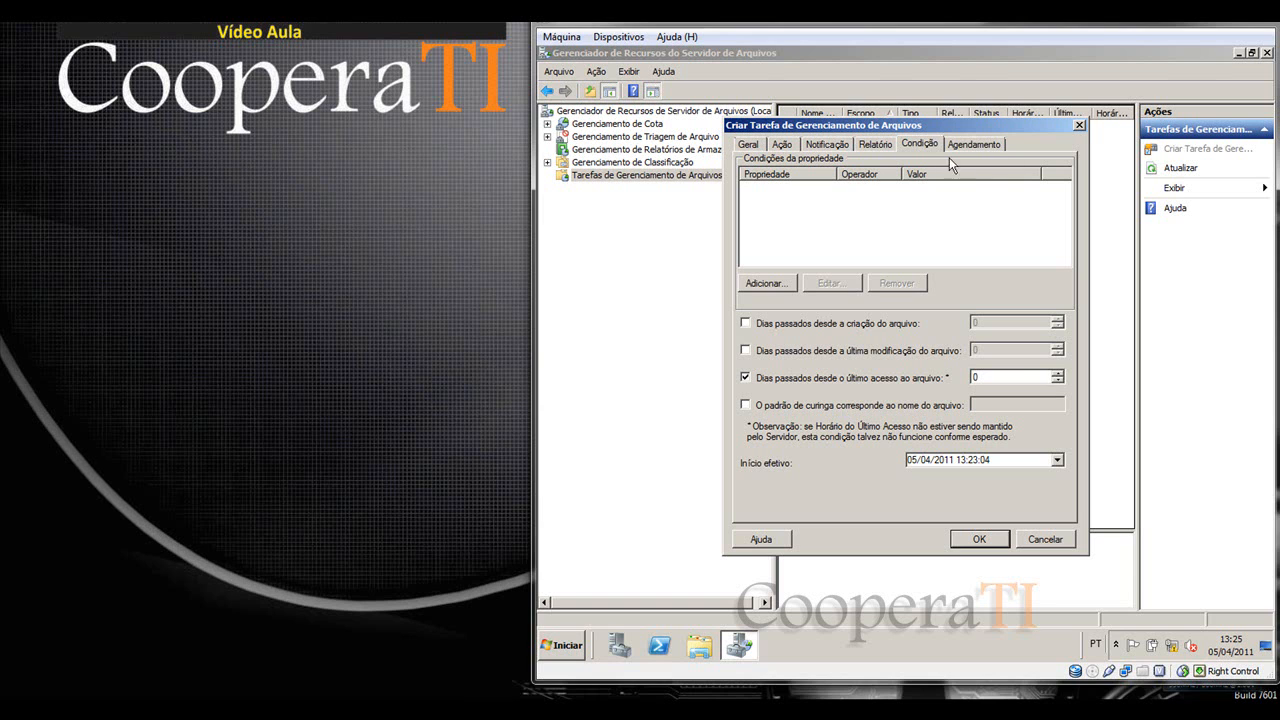
pyautogui.click(1057, 374)
pyautogui.click(1057, 374)
# Step: Examine the frequency options for a new task schedule, then discard the schedule
pyautogui.click(975, 146)
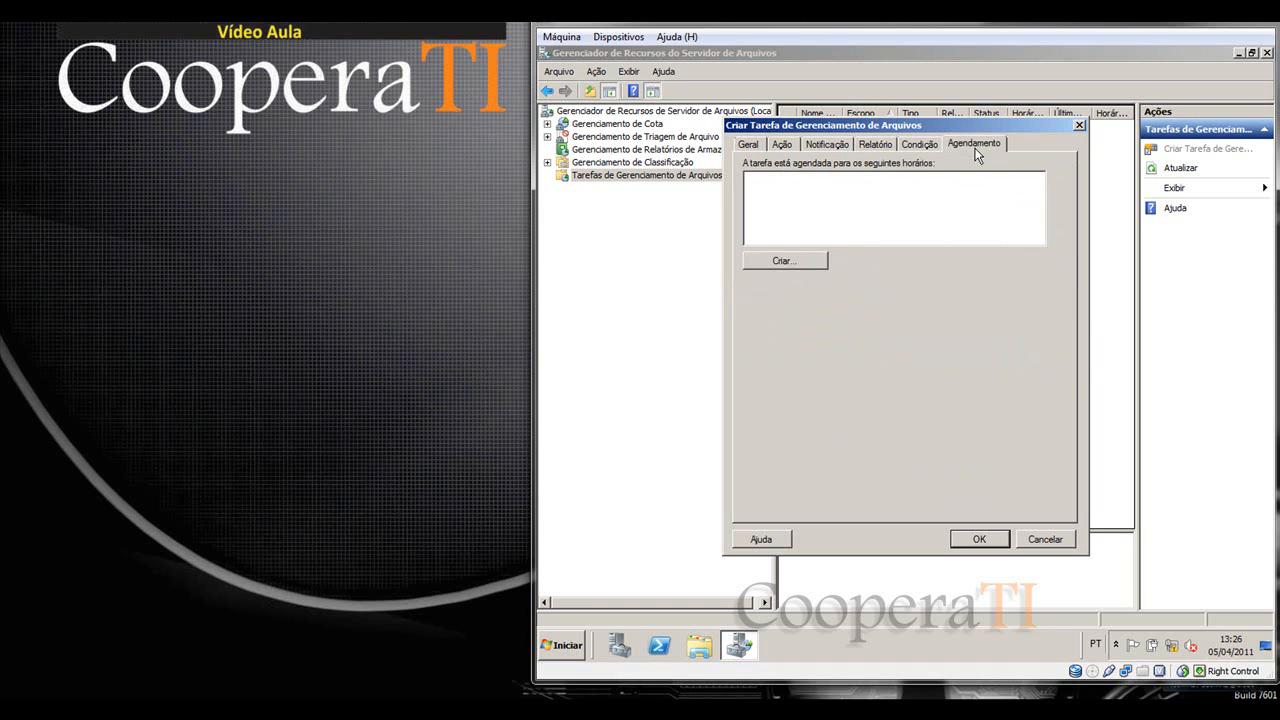
pyautogui.click(793, 262)
pyautogui.click(840, 230)
pyautogui.click(840, 240)
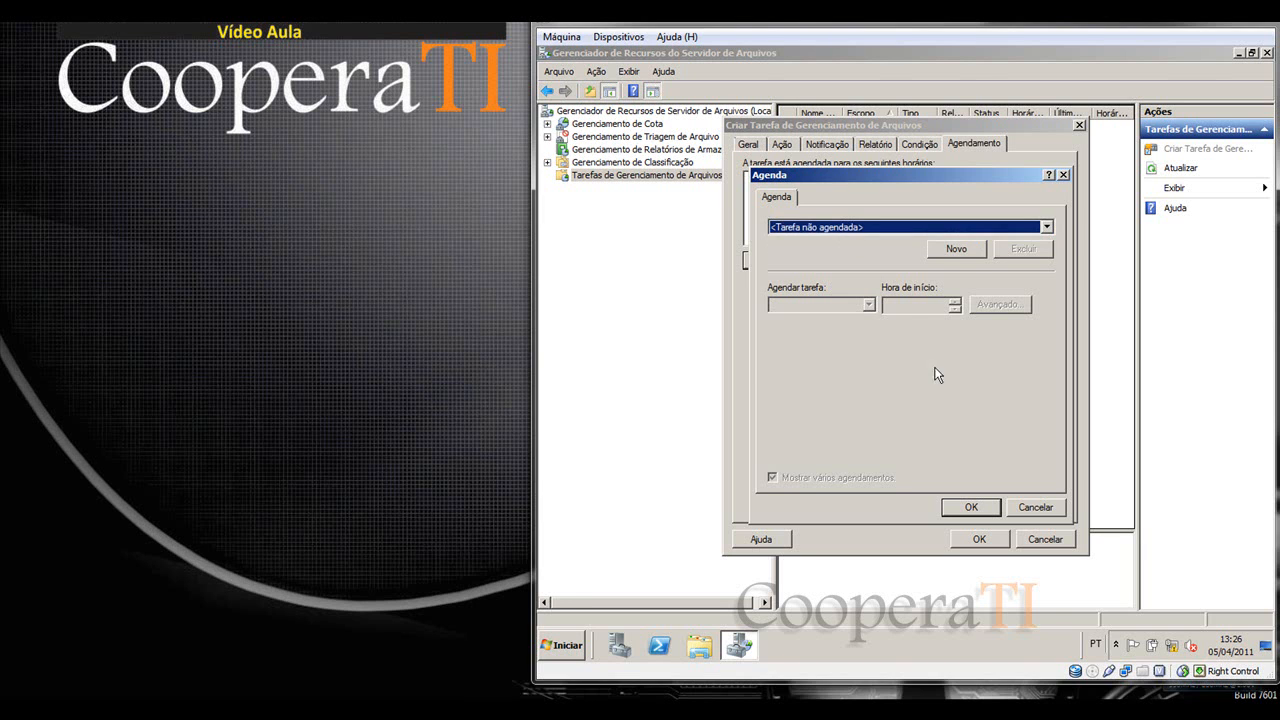
pyautogui.click(944, 250)
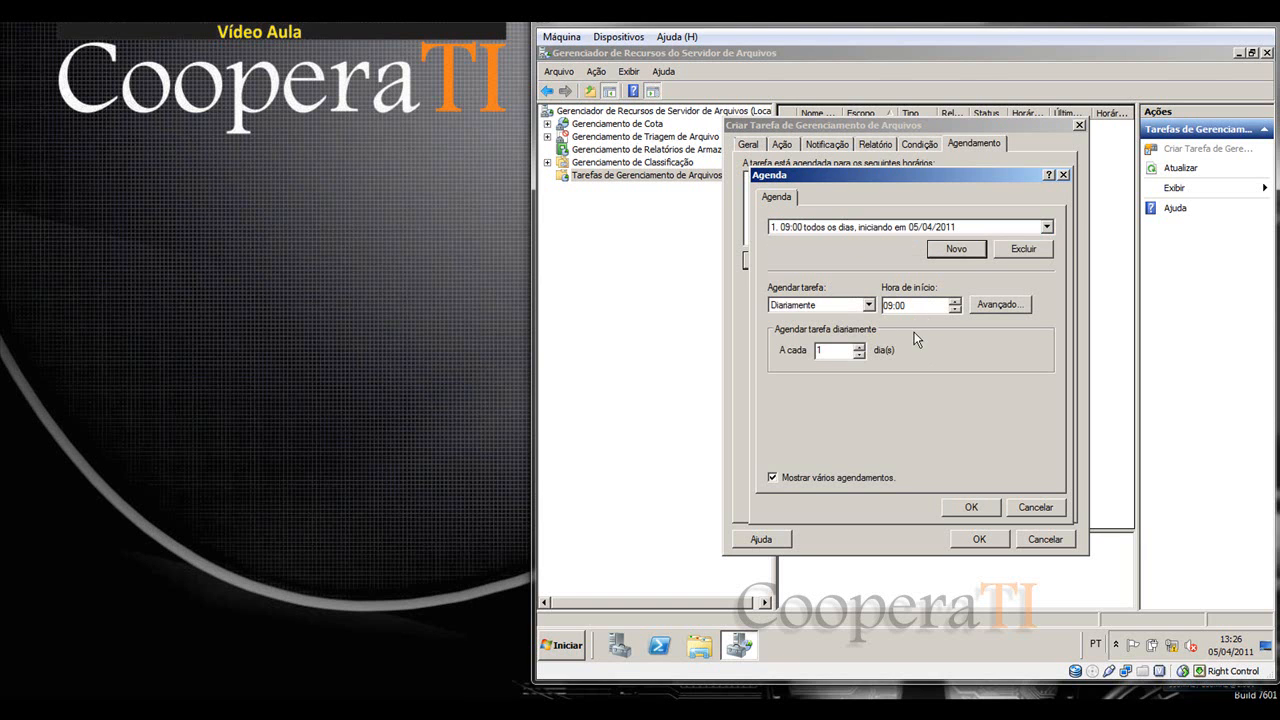
pyautogui.click(868, 305)
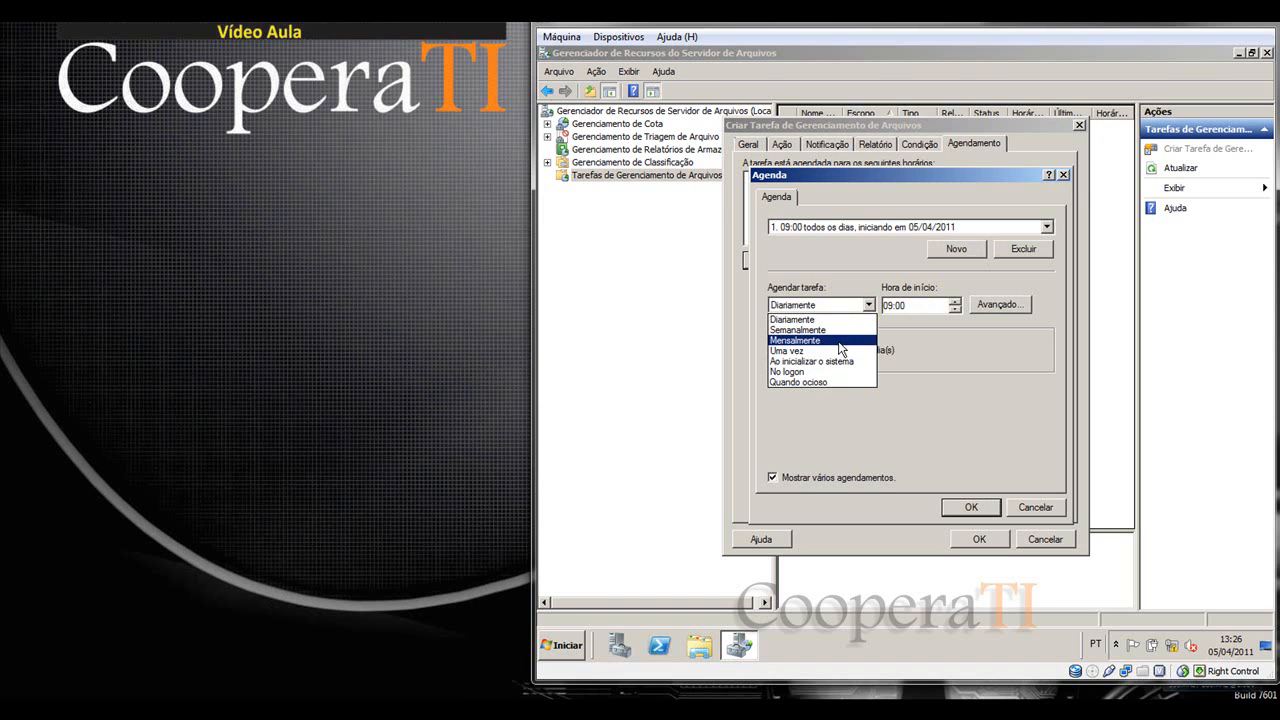
pyautogui.click(1063, 177)
pyautogui.click(1063, 177)
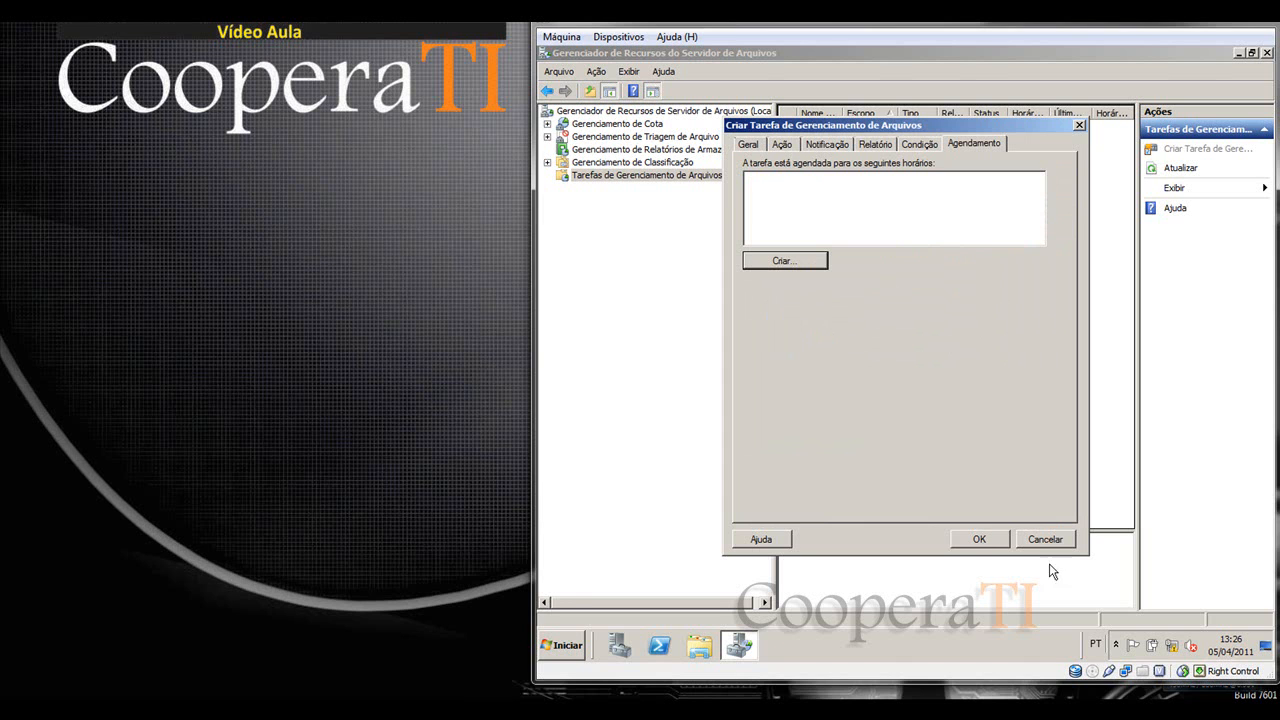
# Step: Create a daily schedule at 09:00 starting 05/04/2011 and save the file management task
pyautogui.click(982, 539)
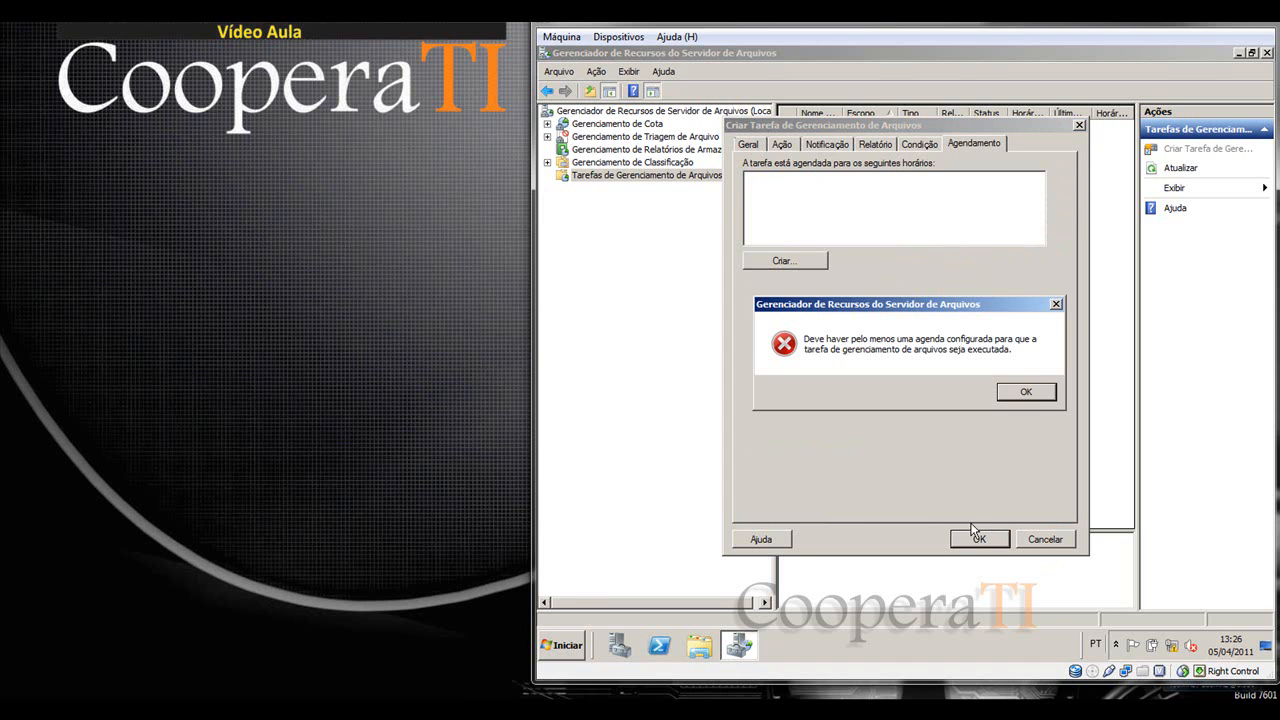
pyautogui.click(1020, 392)
pyautogui.click(815, 262)
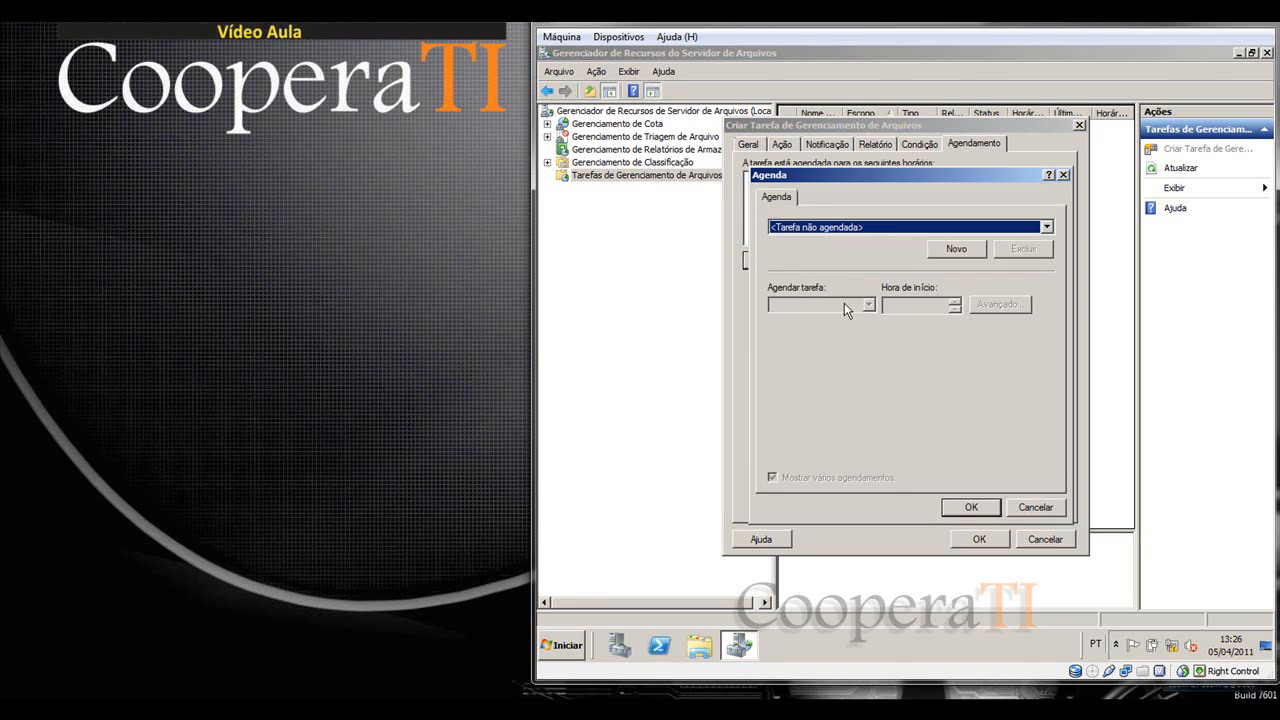
pyautogui.click(955, 248)
pyautogui.click(973, 508)
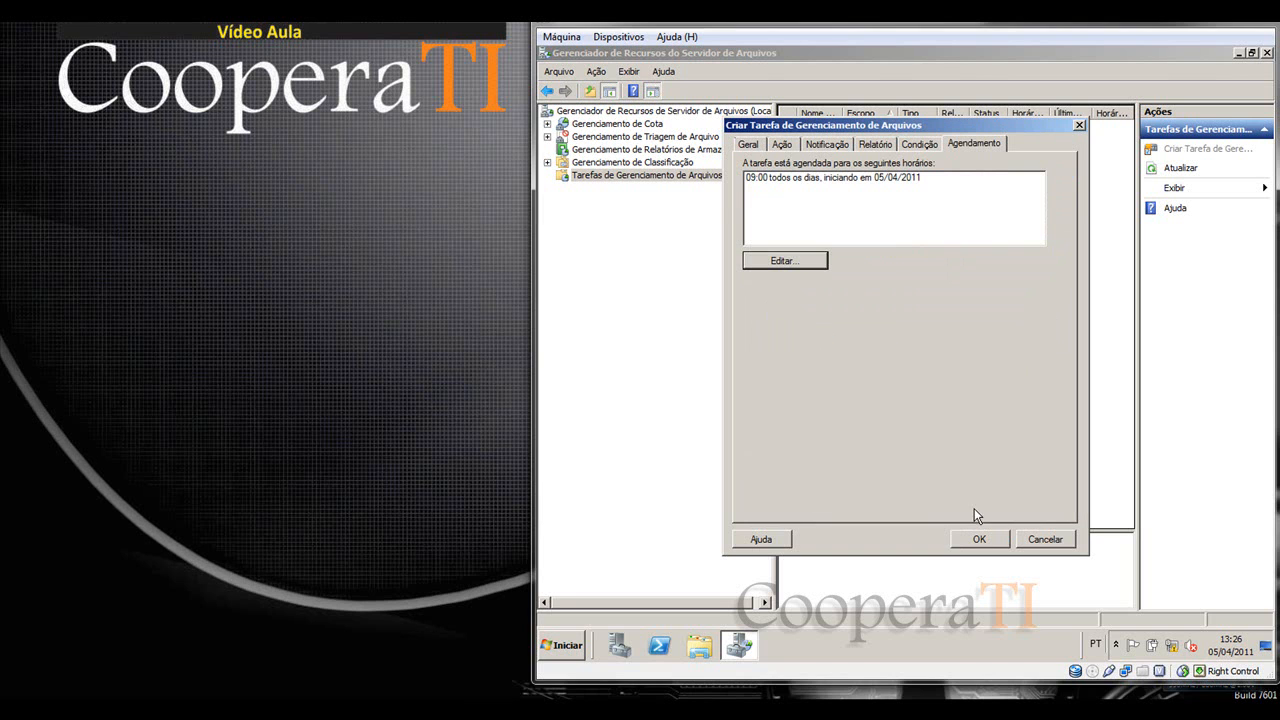
pyautogui.click(979, 540)
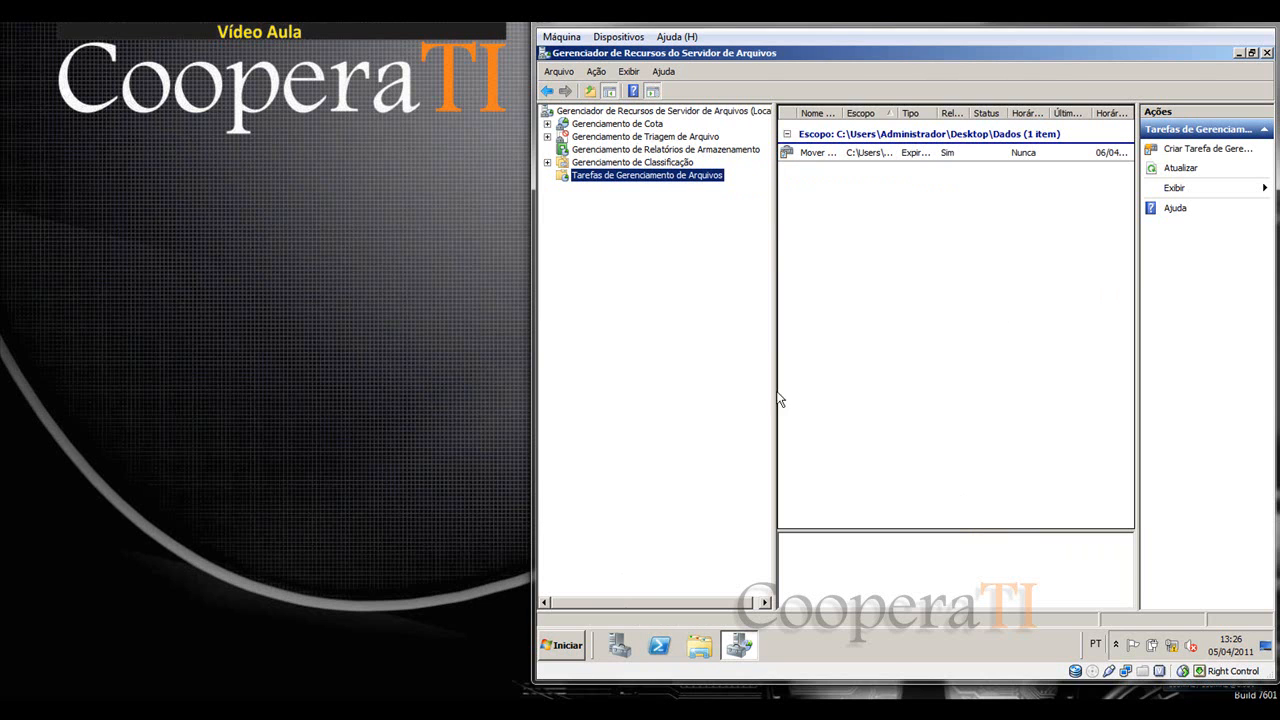
# Step: Run the Mover arquivos antigos task immediately in the background and widen the task list to check its status
pyautogui.rightClick(890, 151)
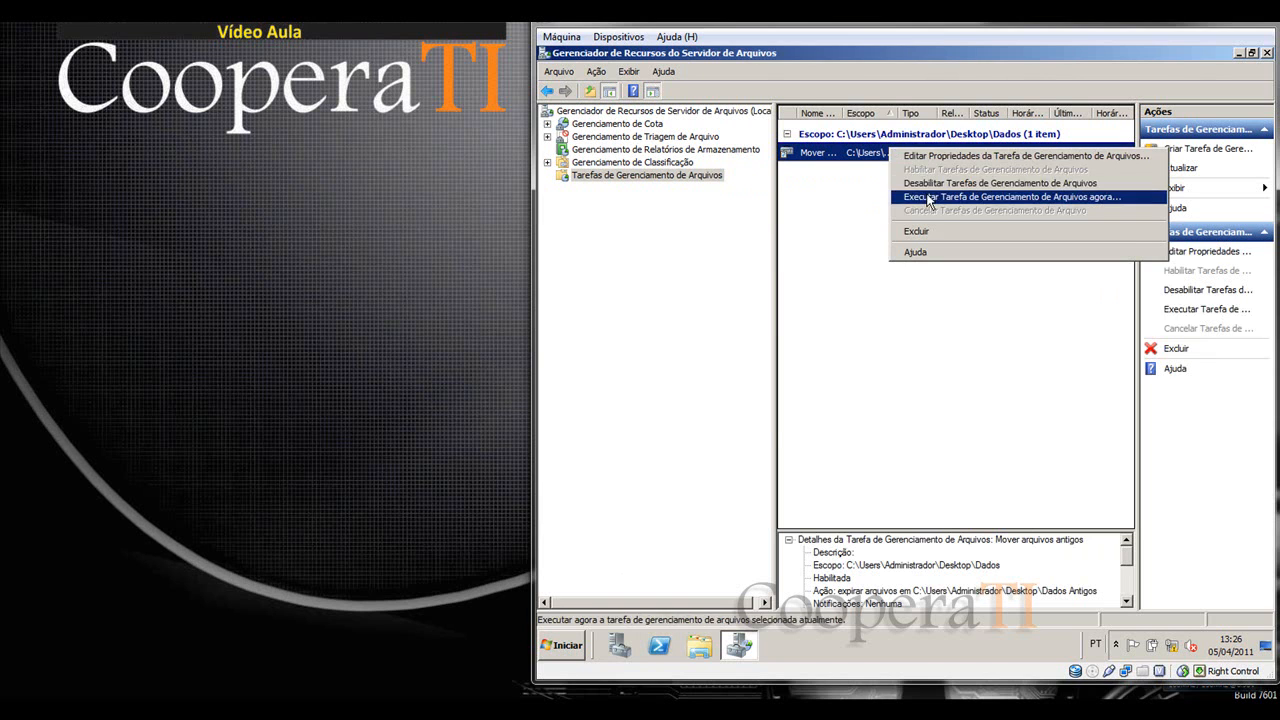
pyautogui.click(925, 197)
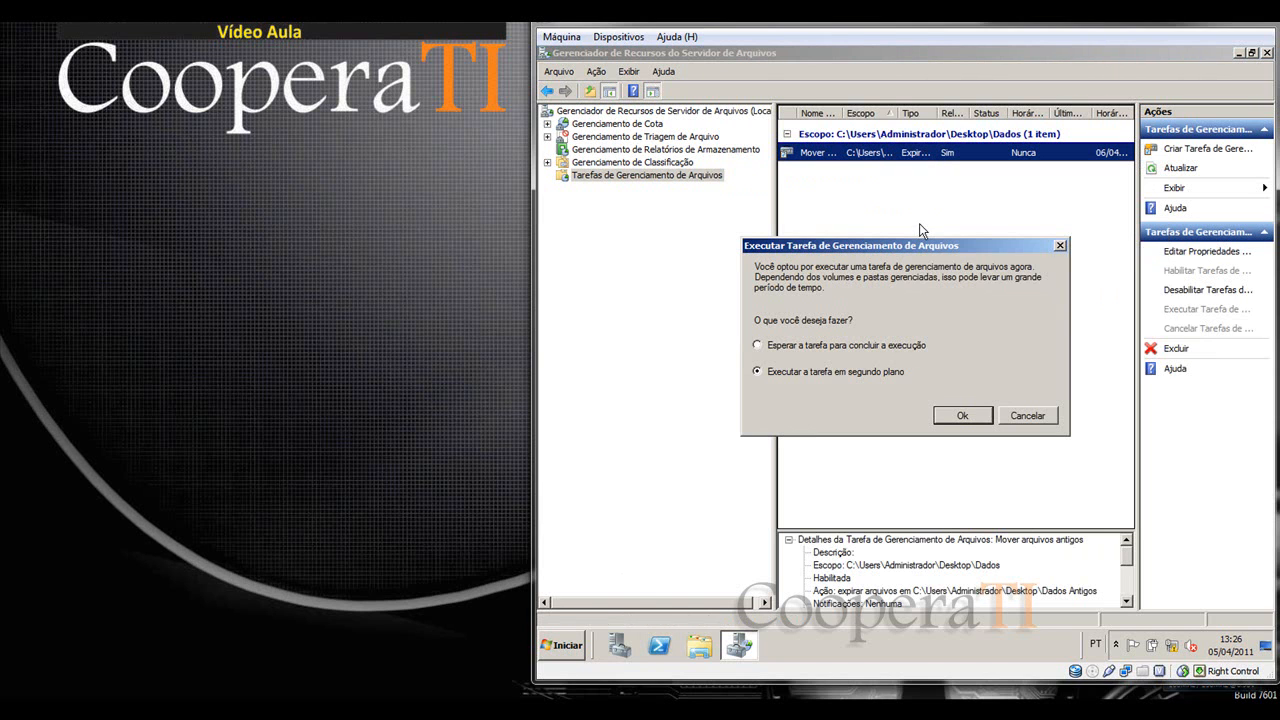
pyautogui.click(960, 416)
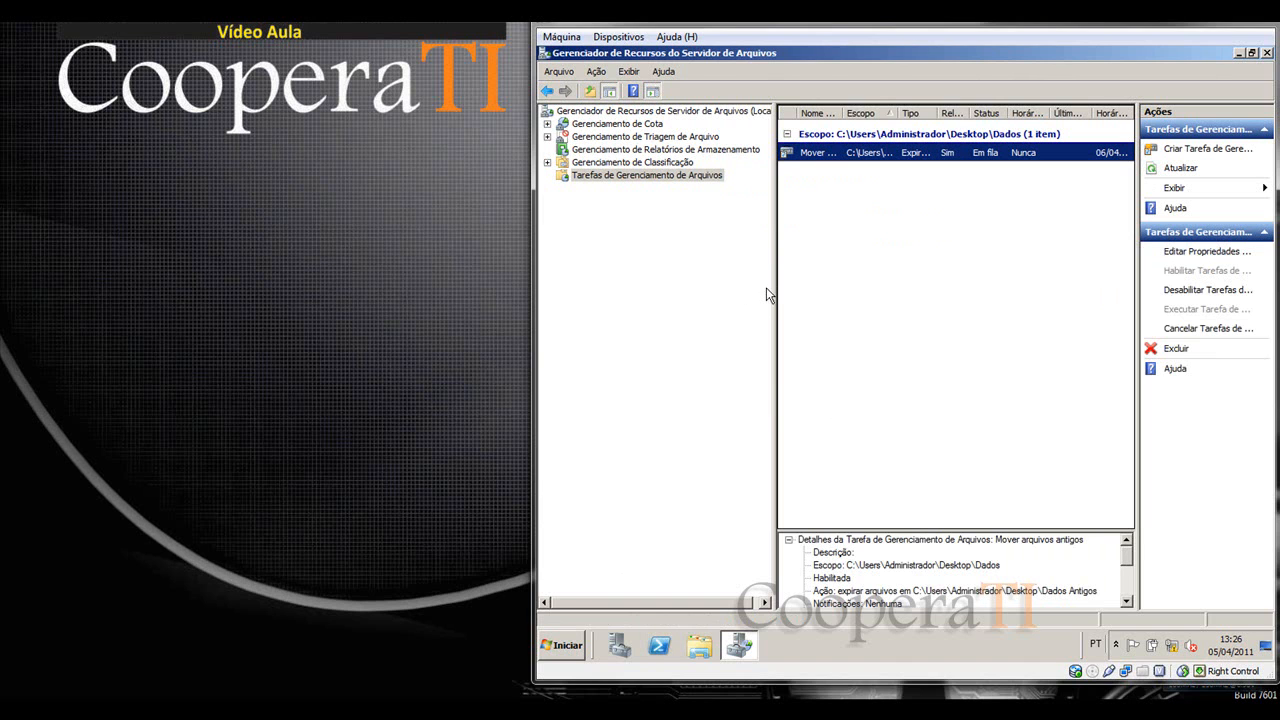
pyautogui.moveTo(774, 287); pyautogui.dragTo(689, 290)
pyautogui.click(794, 266)
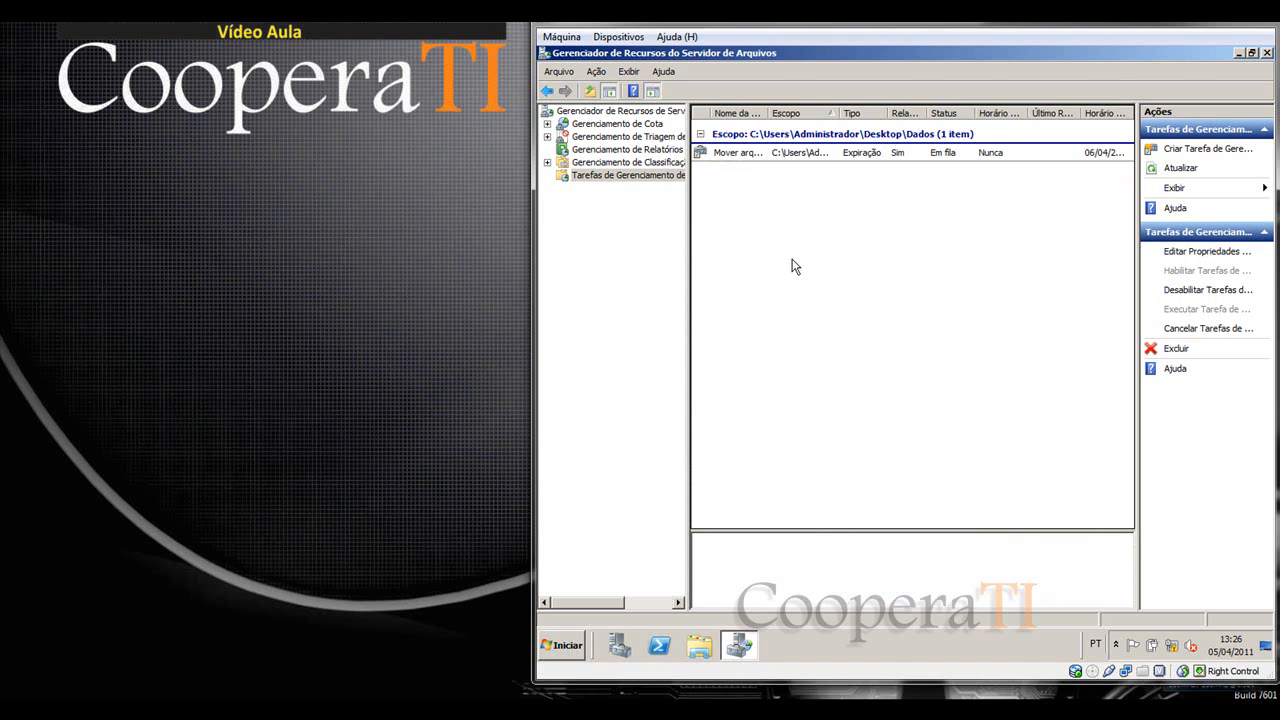
pyautogui.click(933, 155)
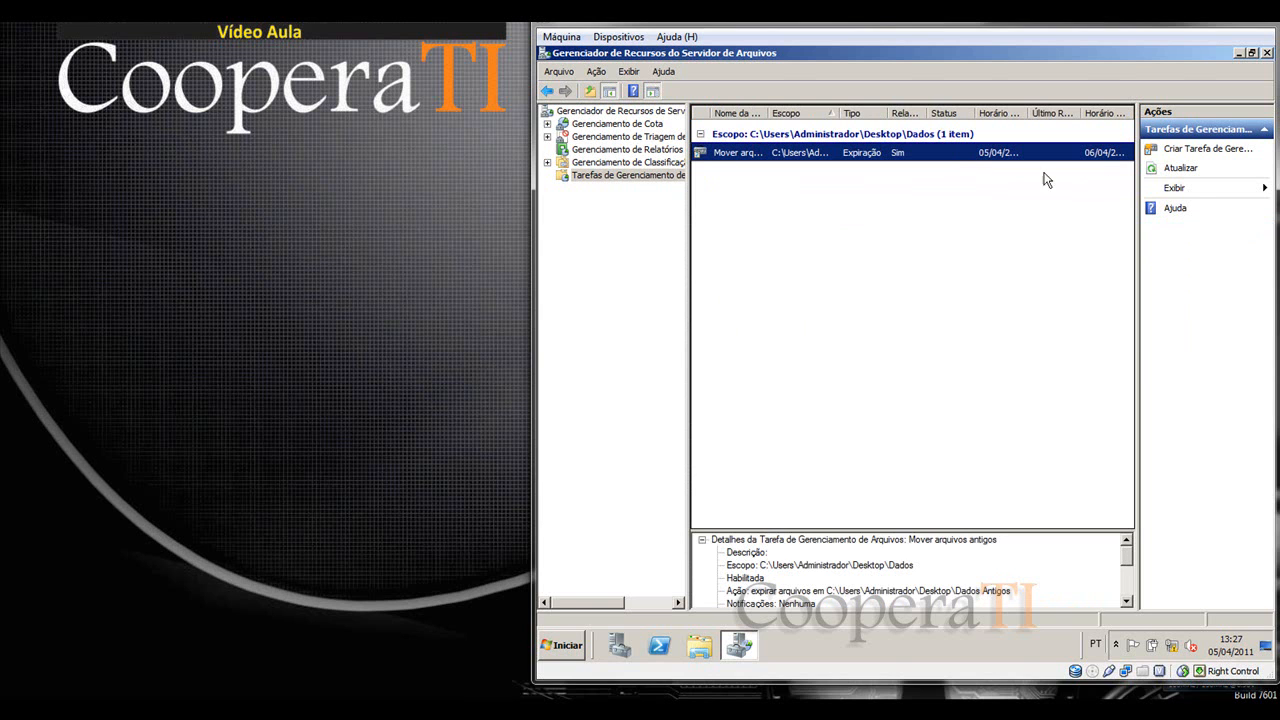
# Step: Check the contents of the desktop folder Dados Antigos and close it
pyautogui.click(1238, 53)
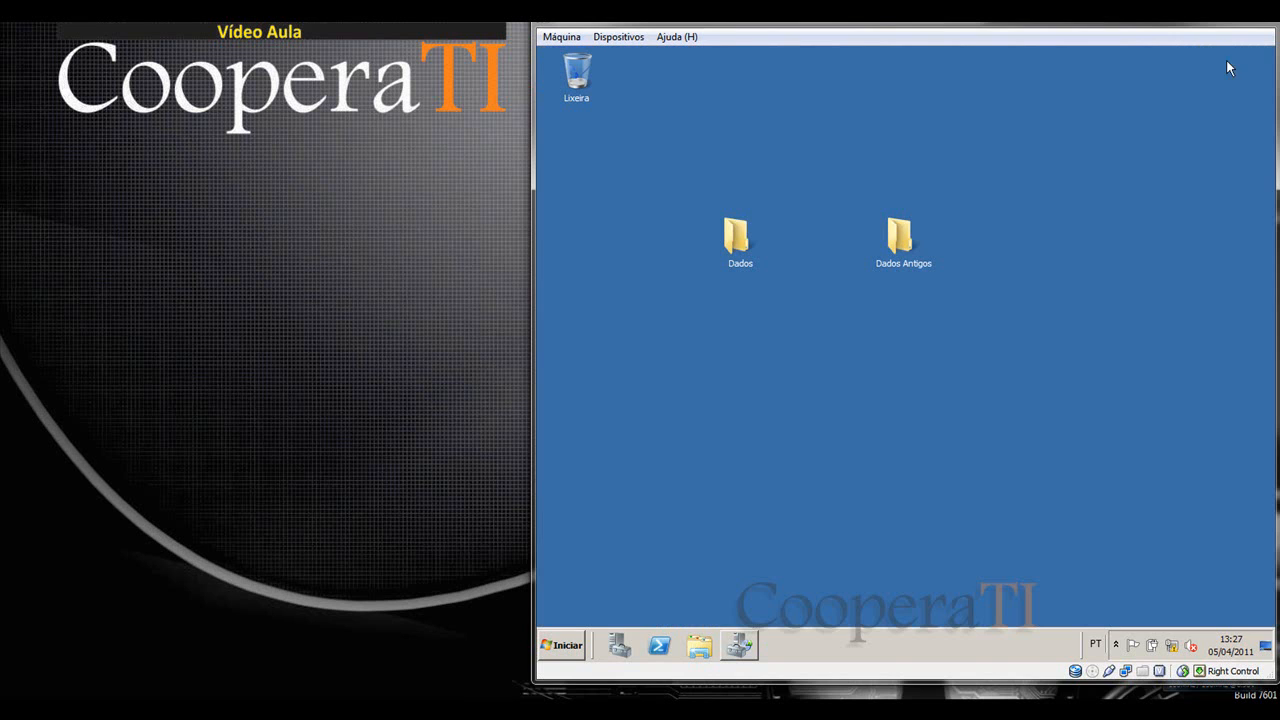
pyautogui.doubleClick(897, 245)
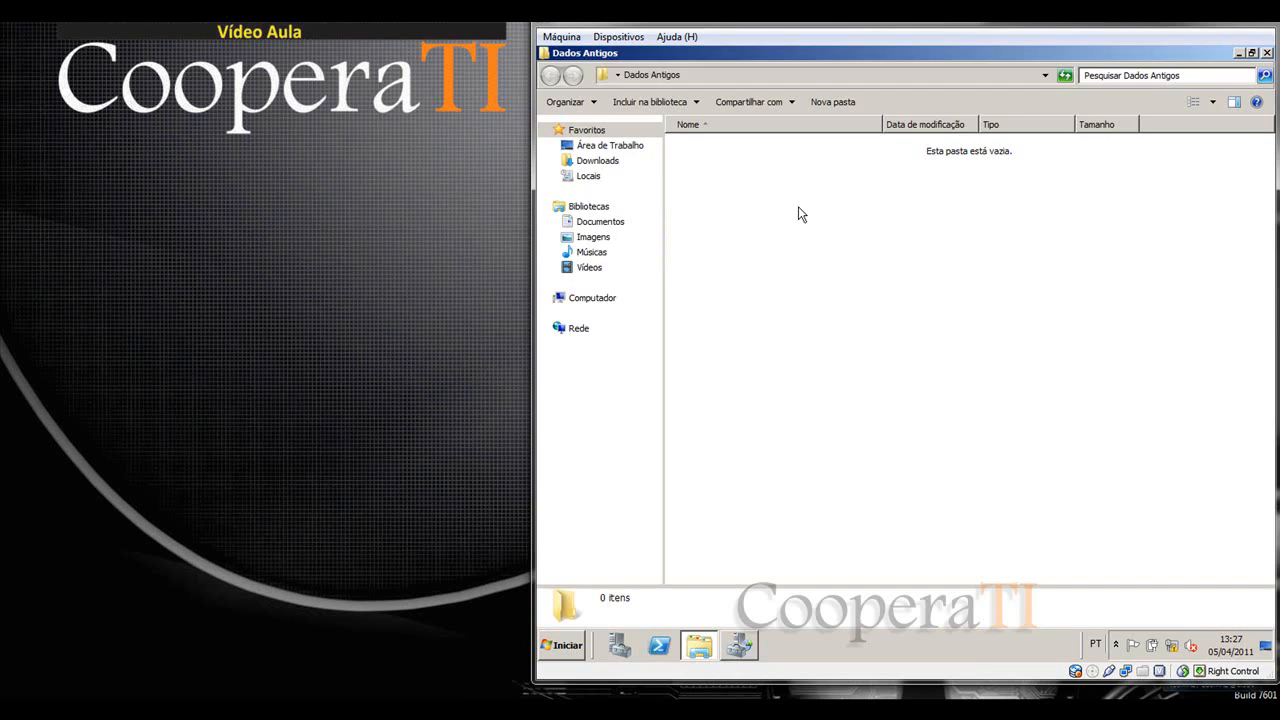
pyautogui.click(1265, 53)
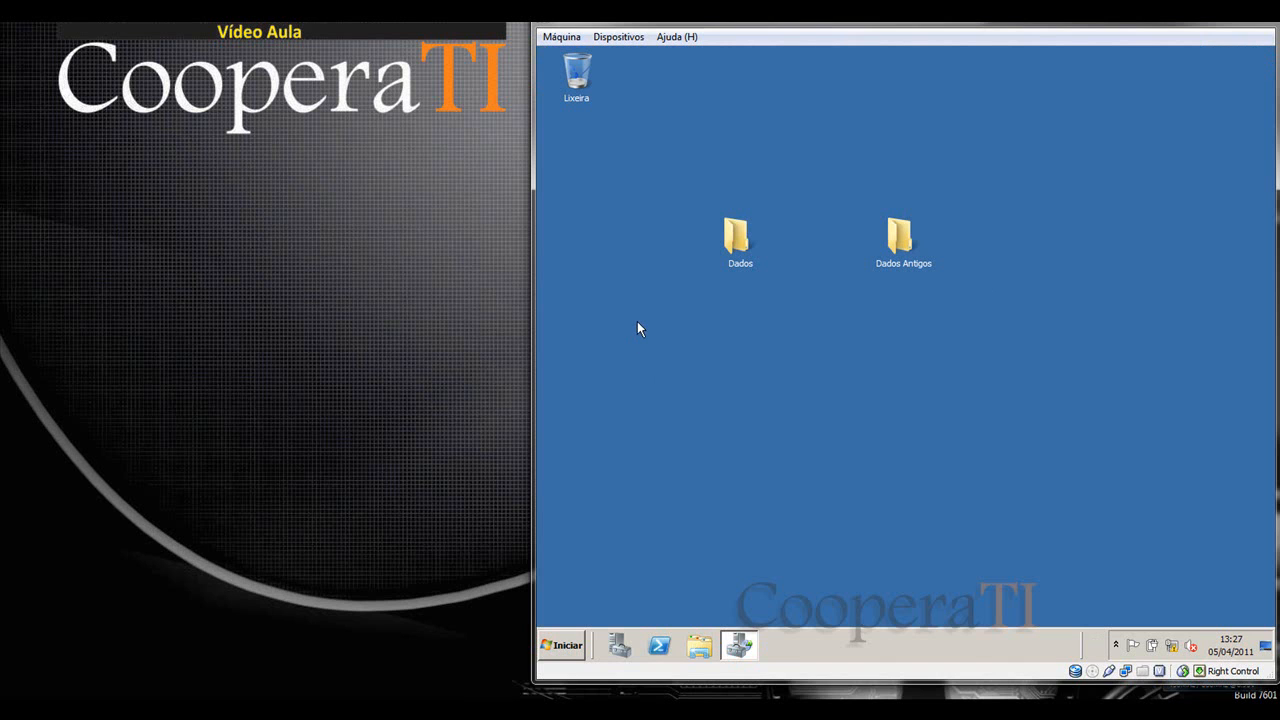
# Step: Set the server's system date to 9 April 2011
pyautogui.click(1229, 648)
pyautogui.click(1177, 609)
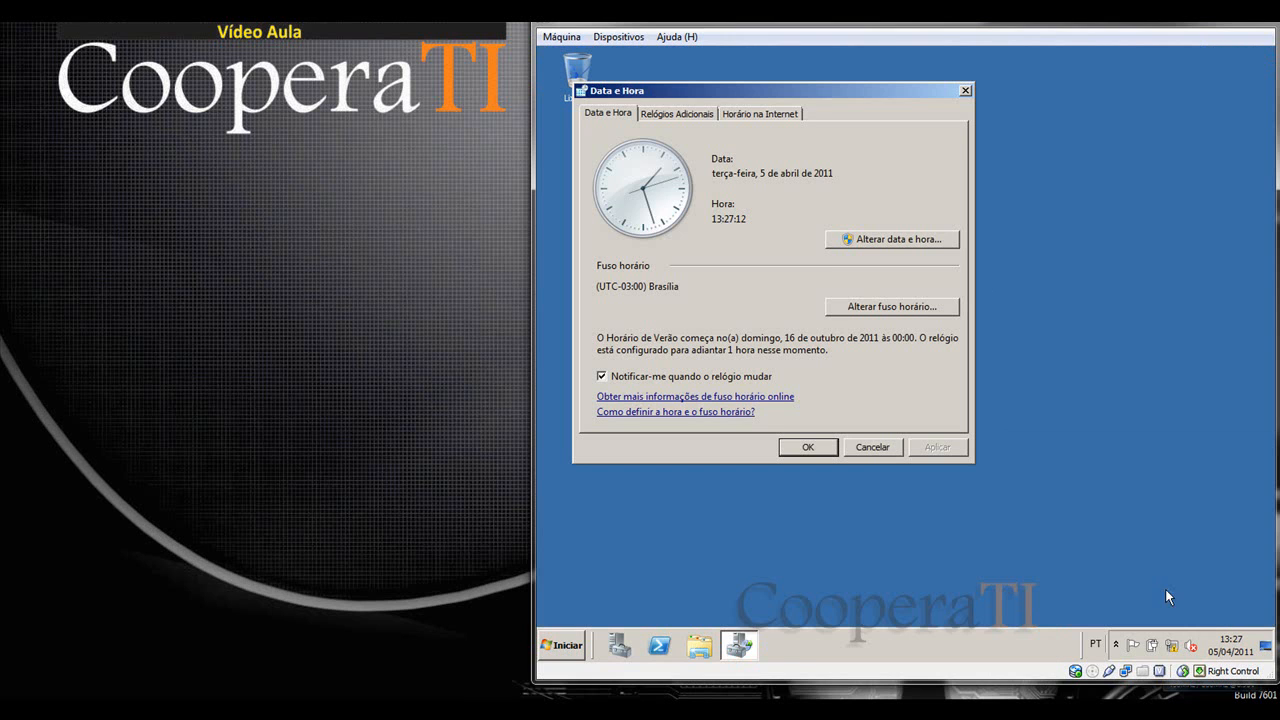
pyautogui.click(903, 236)
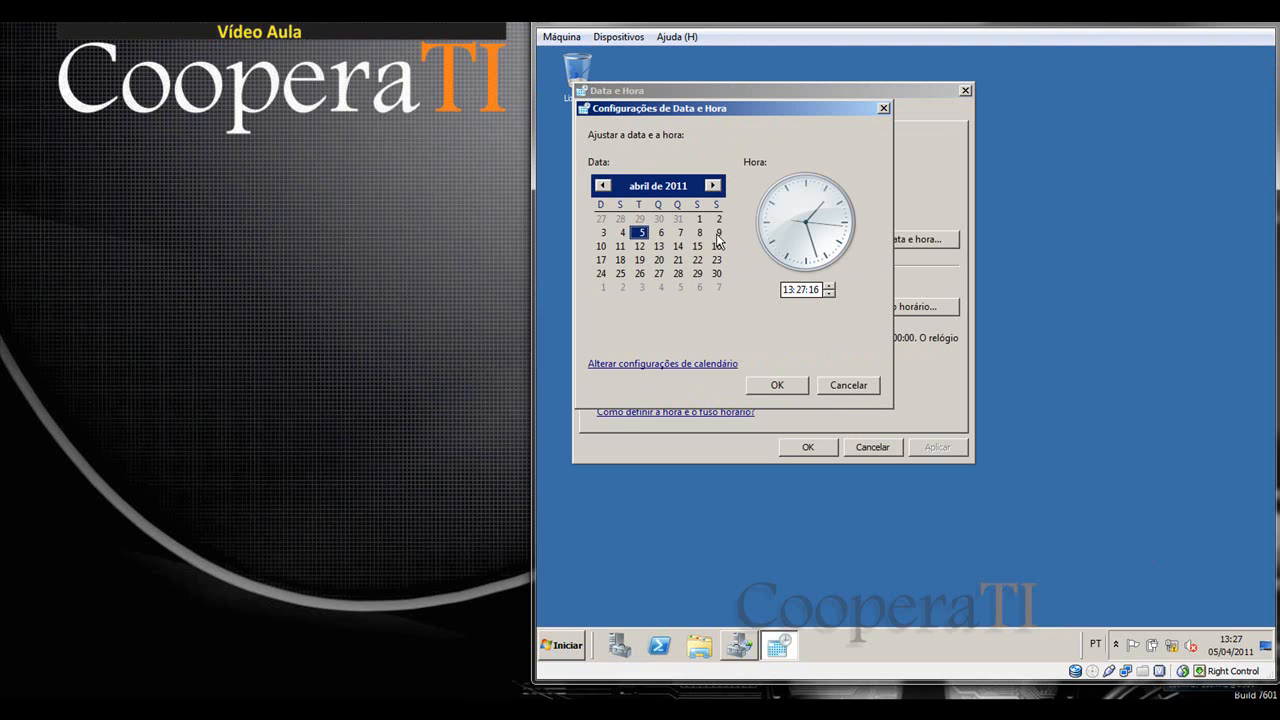
pyautogui.click(719, 233)
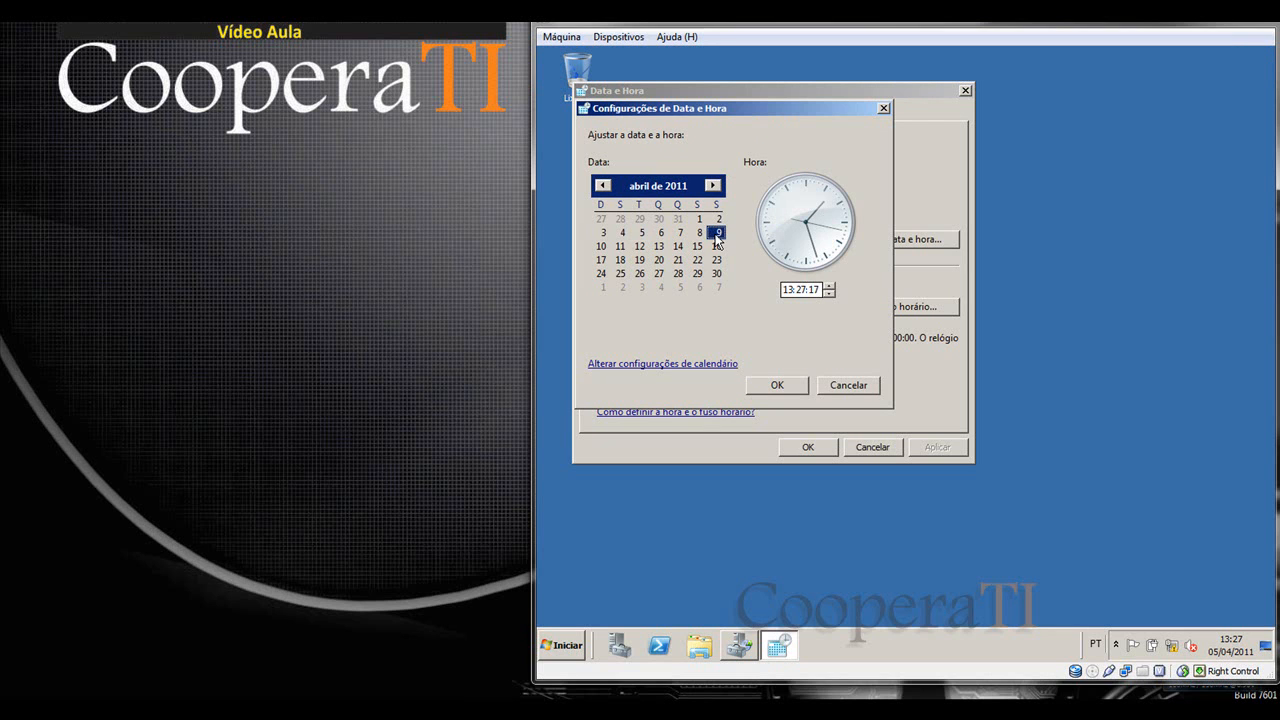
pyautogui.click(769, 386)
pyautogui.click(818, 449)
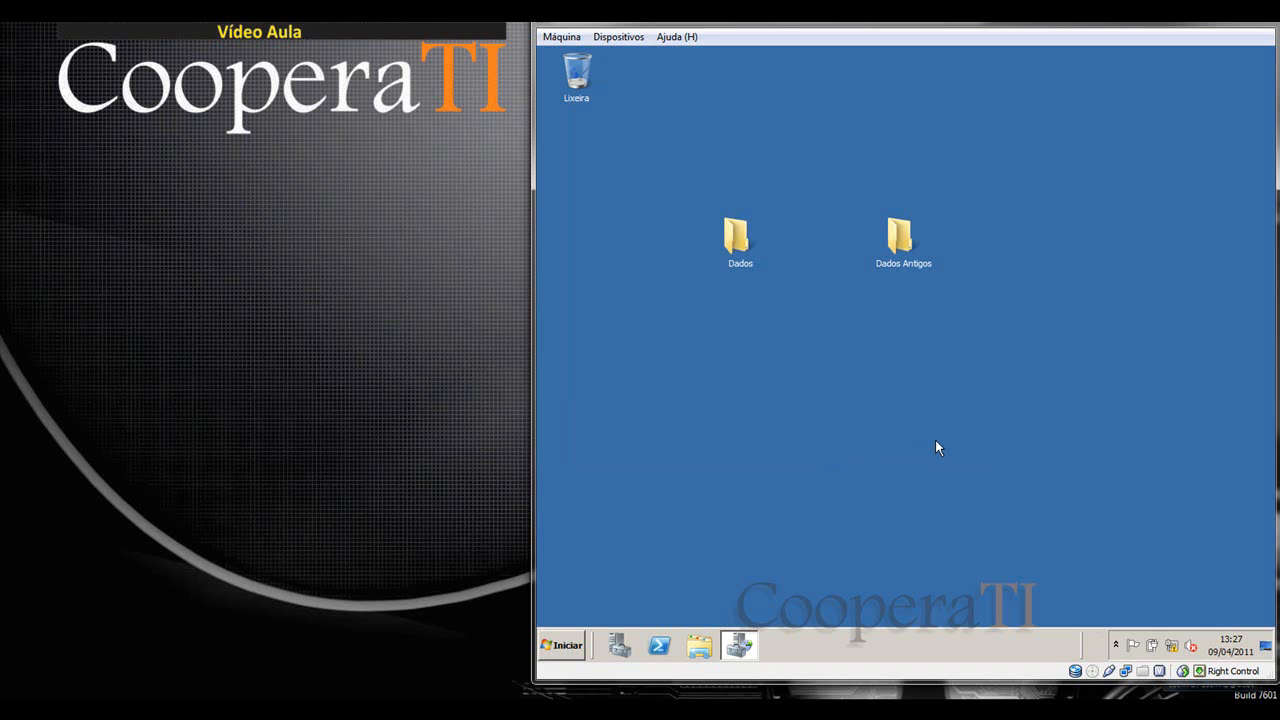
# Step: Switch back to Gerenciador de Recursos do Servidor de Arquivos and run the Mover arquivos antigos task again in the background
pyautogui.click(740, 645)
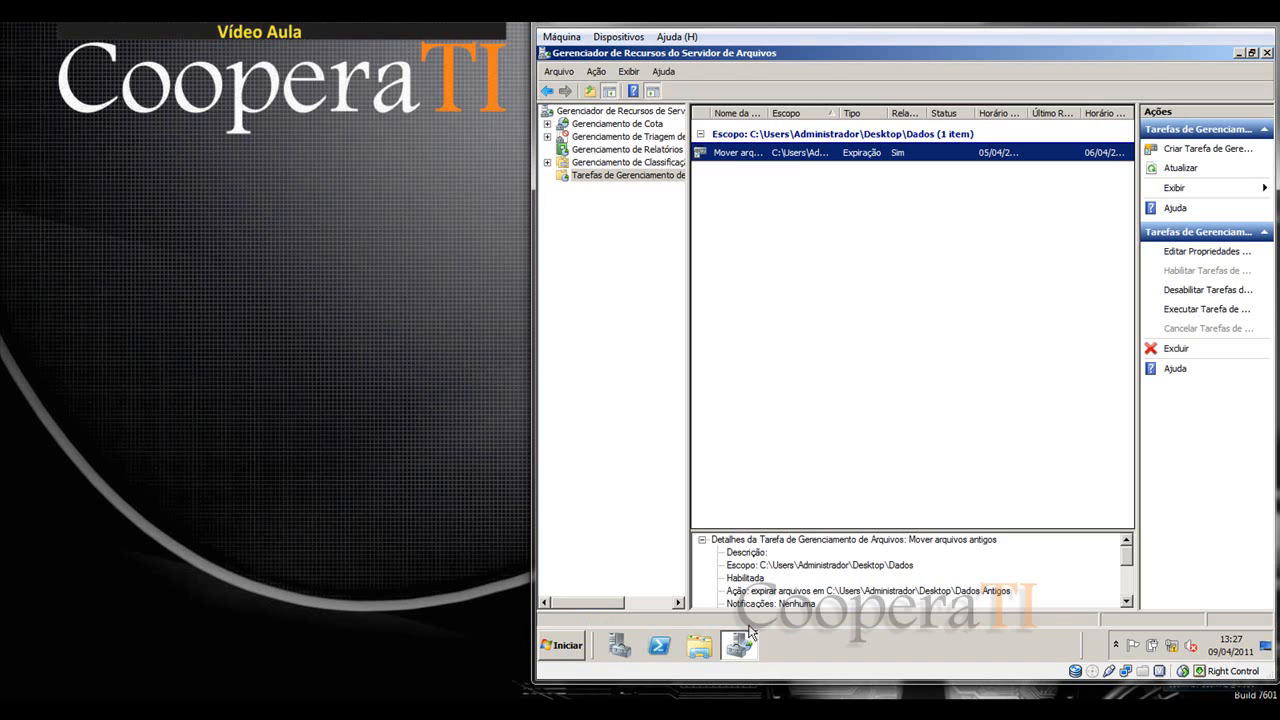
pyautogui.rightClick(789, 156)
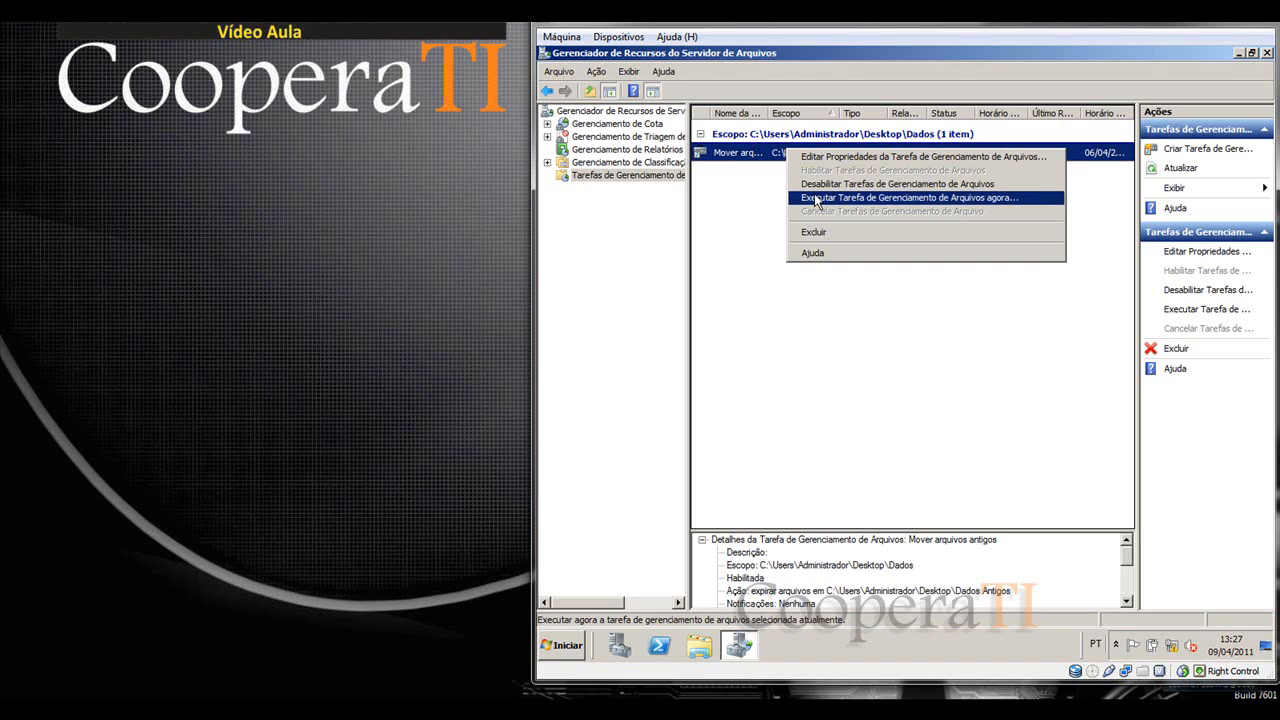
pyautogui.click(820, 197)
pyautogui.click(948, 415)
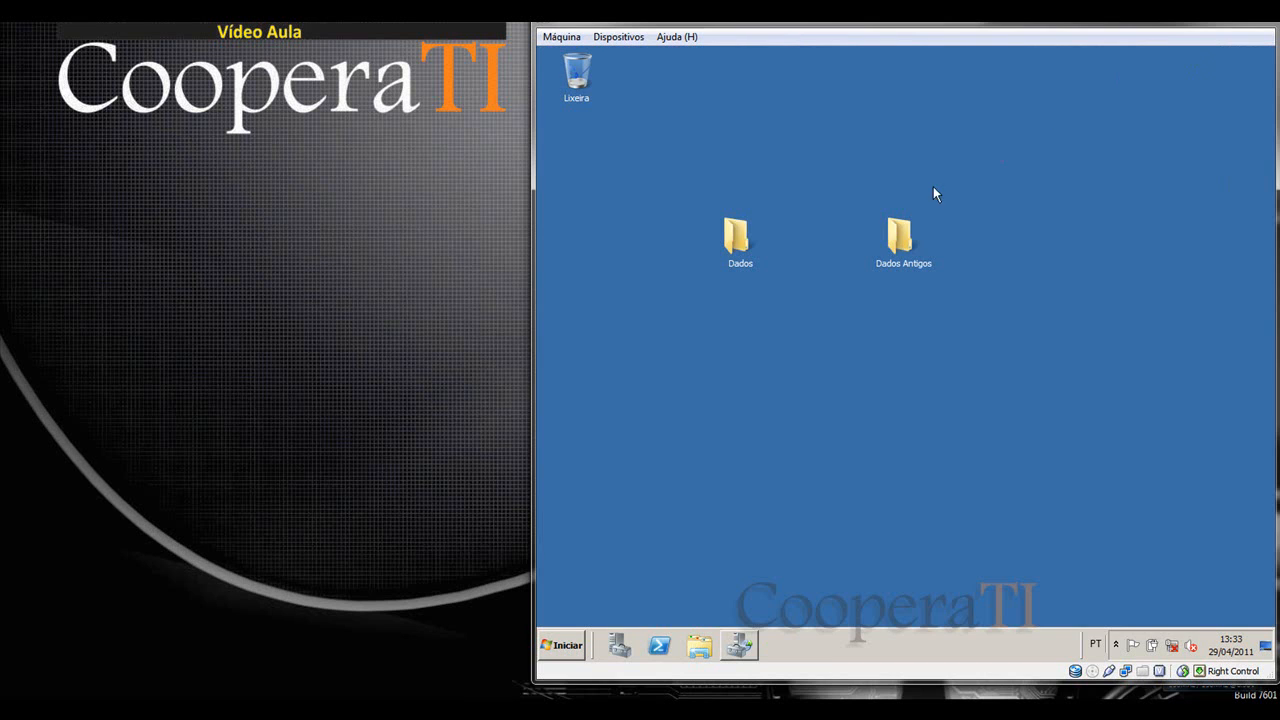
# Step: Browse Dados Antigos through the server and dated task folders down to Dados, and view its Documentos folder
pyautogui.doubleClick(908, 222)
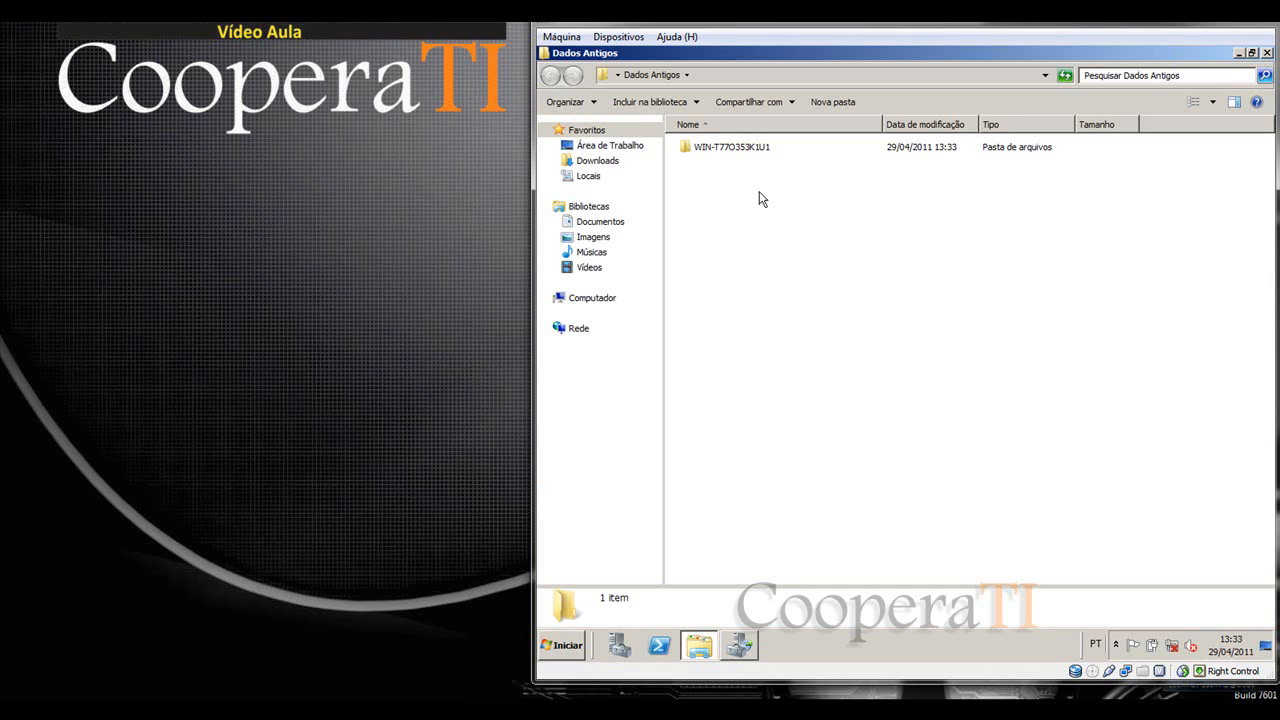
pyautogui.click(744, 156)
pyautogui.doubleClick(744, 156)
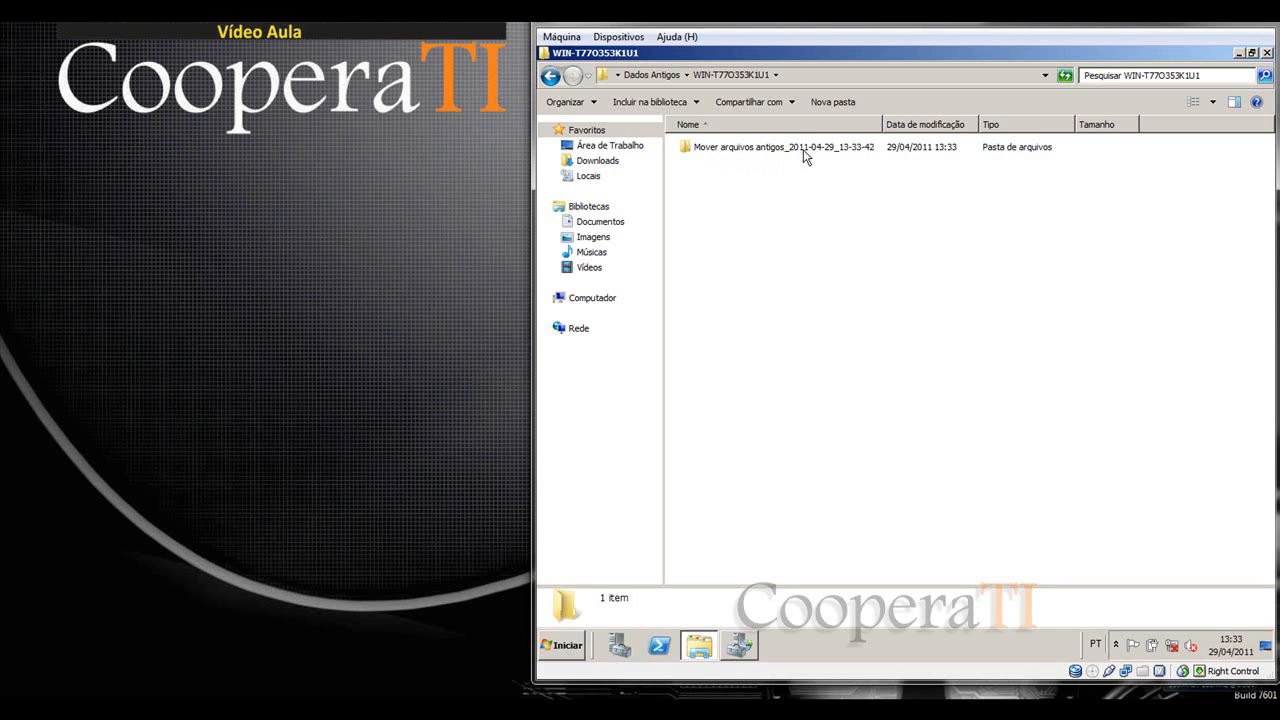
pyautogui.click(848, 153)
pyautogui.doubleClick(848, 153)
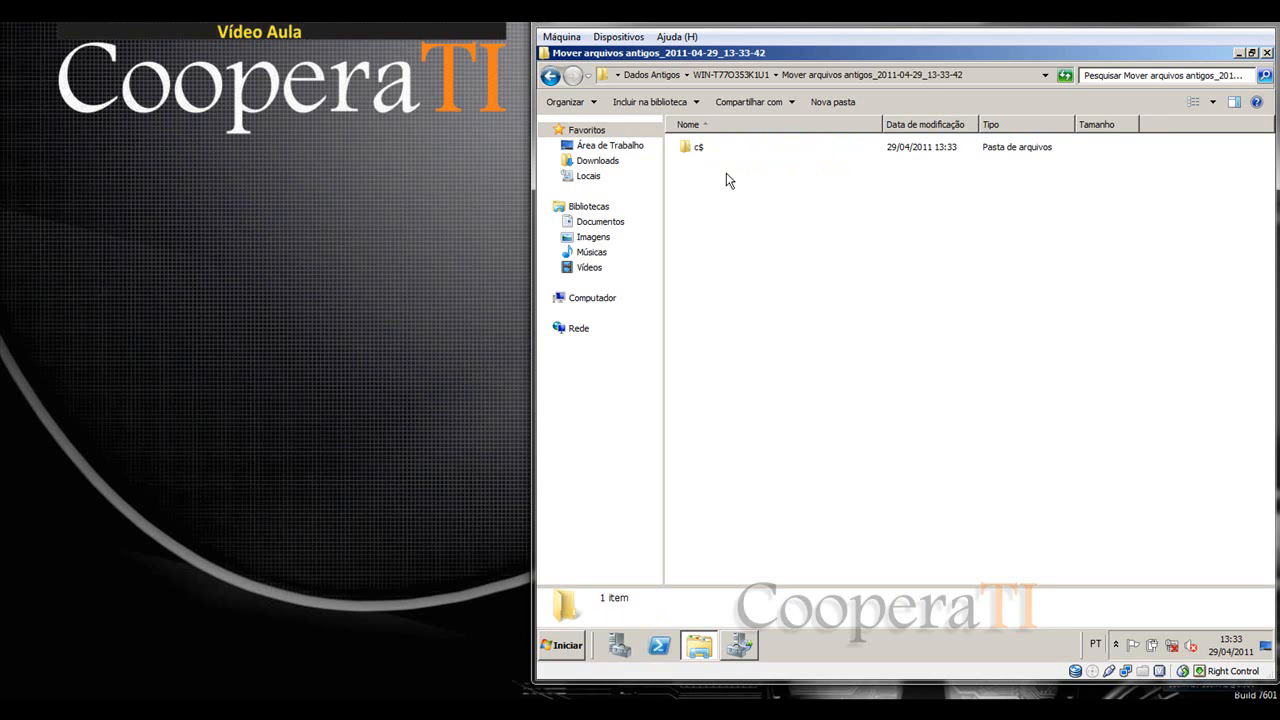
pyautogui.doubleClick(702, 152)
pyautogui.doubleClick(703, 150)
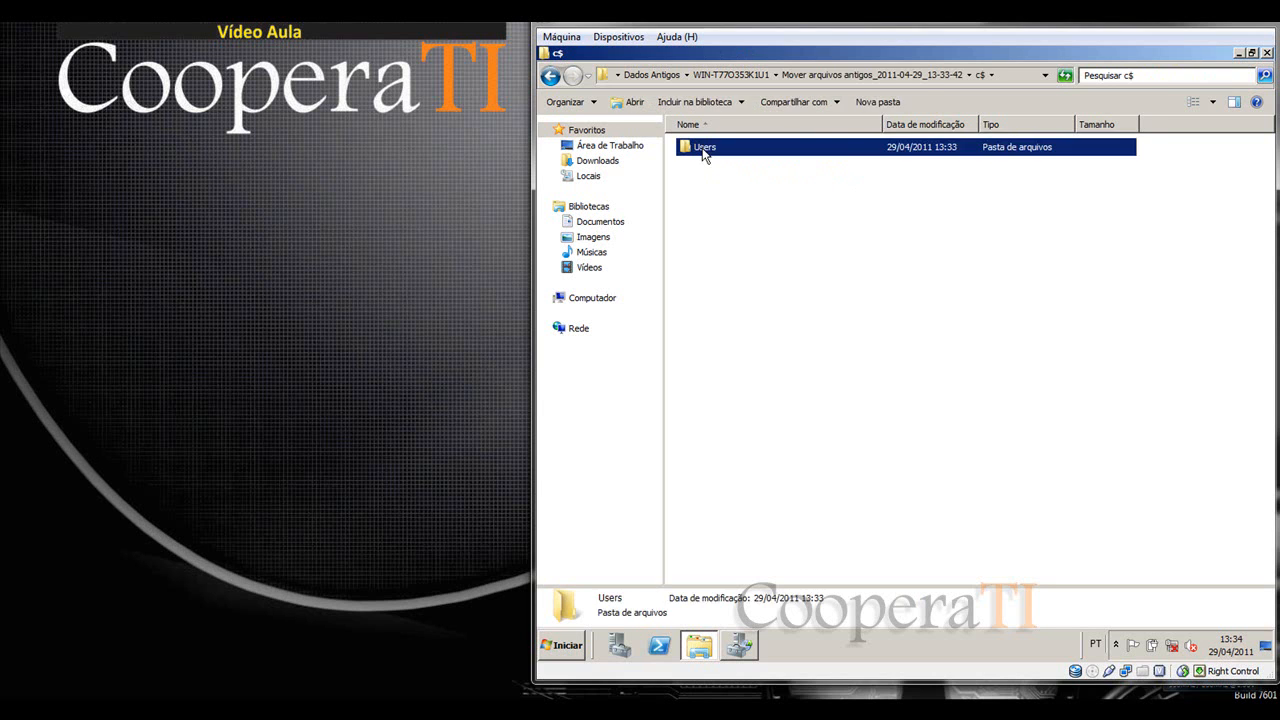
pyautogui.doubleClick(704, 150)
pyautogui.click(706, 150)
pyautogui.doubleClick(705, 152)
pyautogui.doubleClick(706, 152)
pyautogui.click(714, 152)
pyautogui.doubleClick(714, 152)
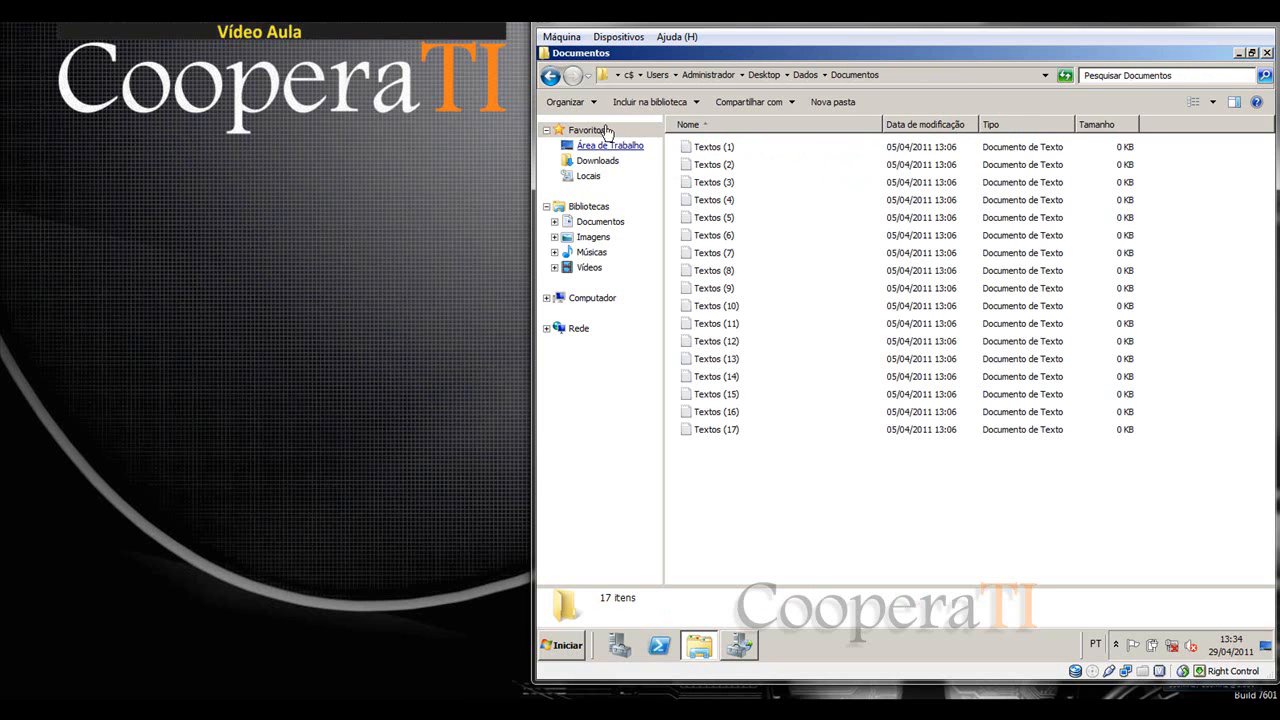
# Step: View the files in the Imagens and Outros folders of the expired Dados copy
pyautogui.click(550, 76)
pyautogui.doubleClick(712, 165)
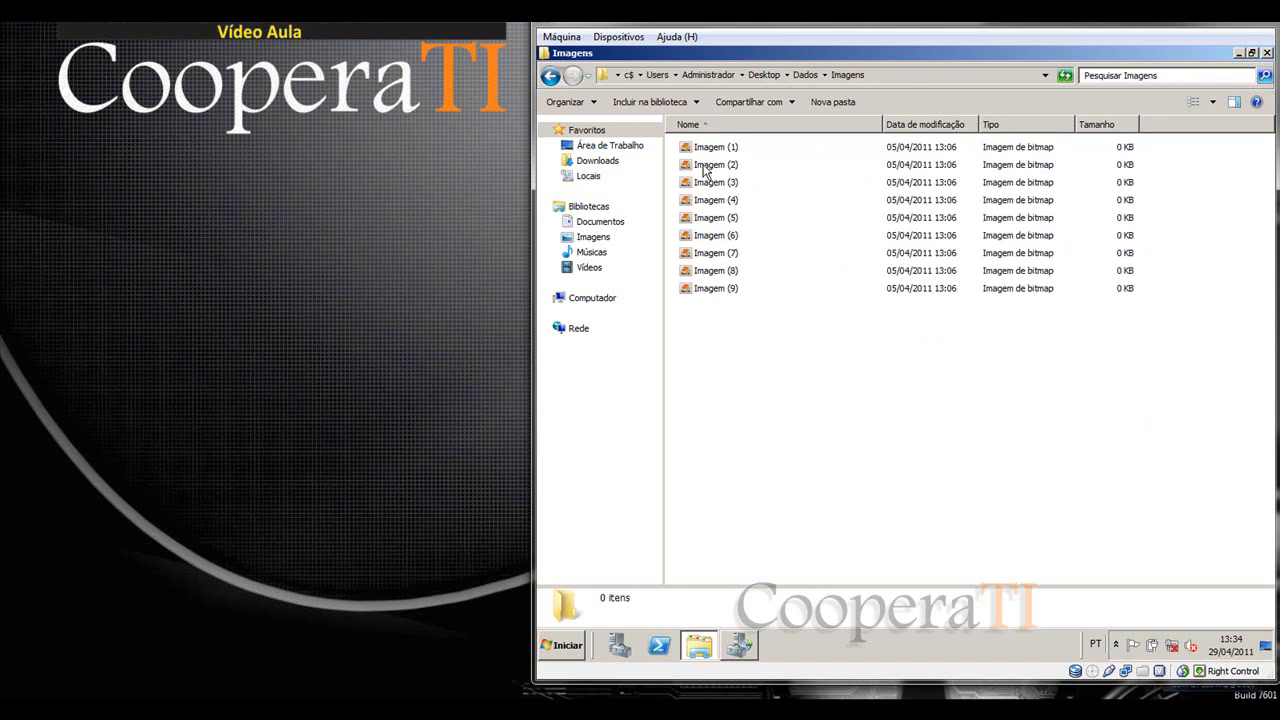
pyautogui.click(550, 76)
pyautogui.doubleClick(706, 183)
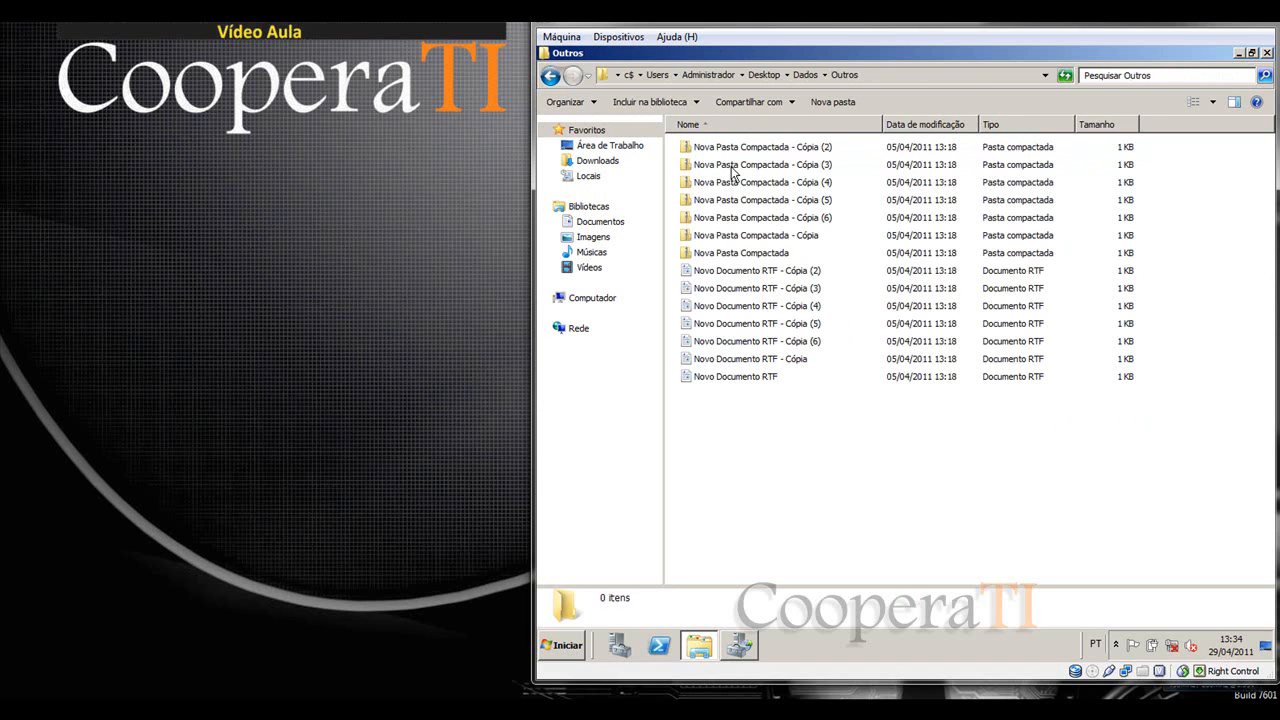
# Step: Check the Documentos folder inside the desktop folder Dados and return to Gerenciador de Recursos do Servidor de Arquivos
pyautogui.click(1266, 52)
pyautogui.doubleClick(745, 250)
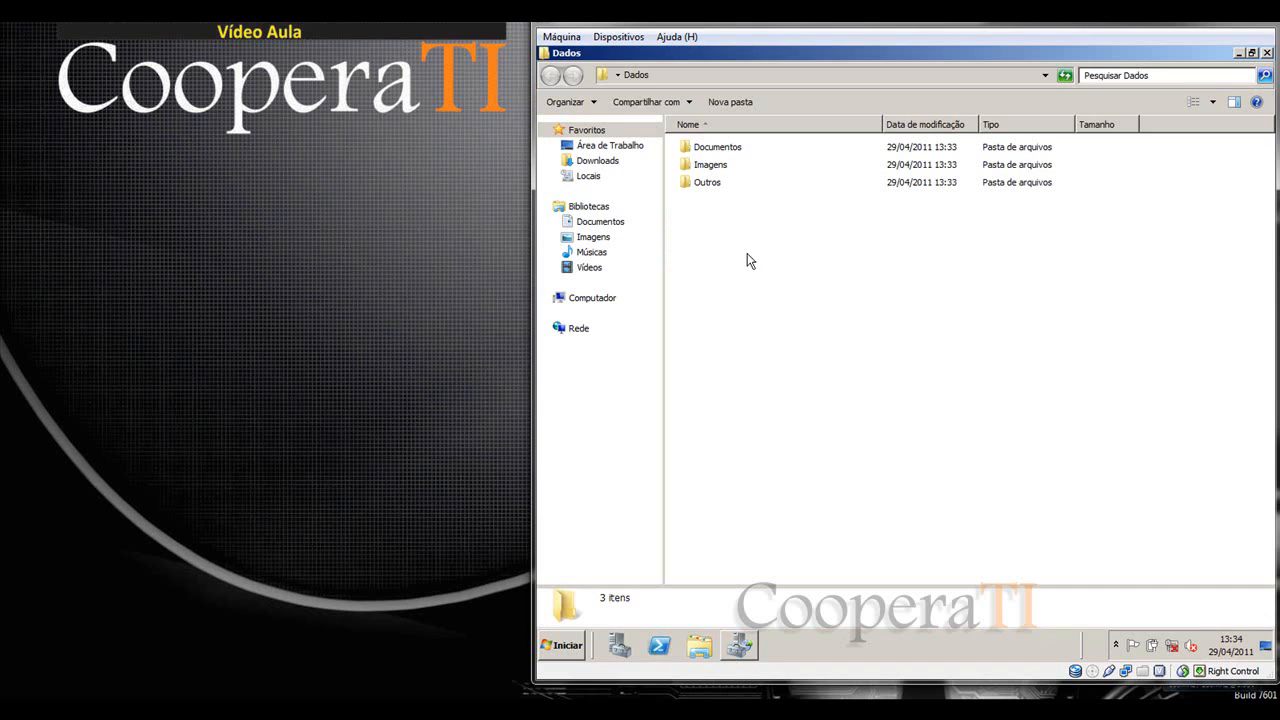
pyautogui.doubleClick(718, 150)
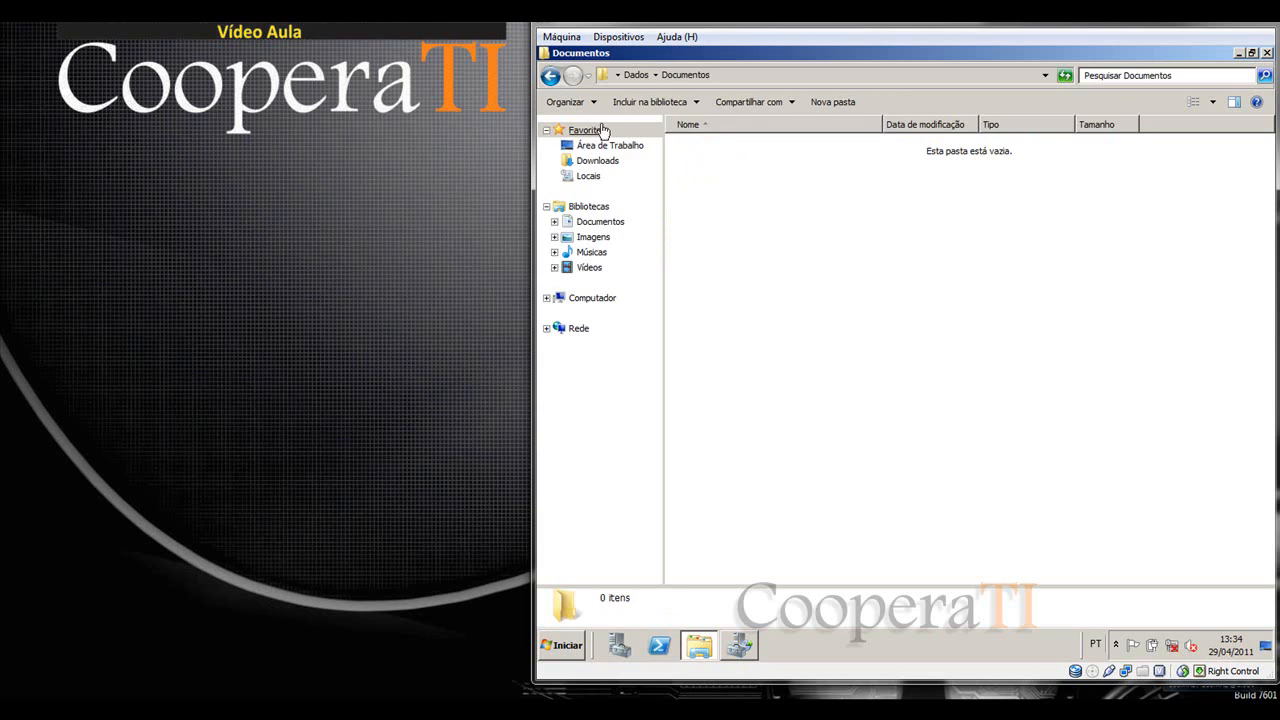
pyautogui.click(550, 76)
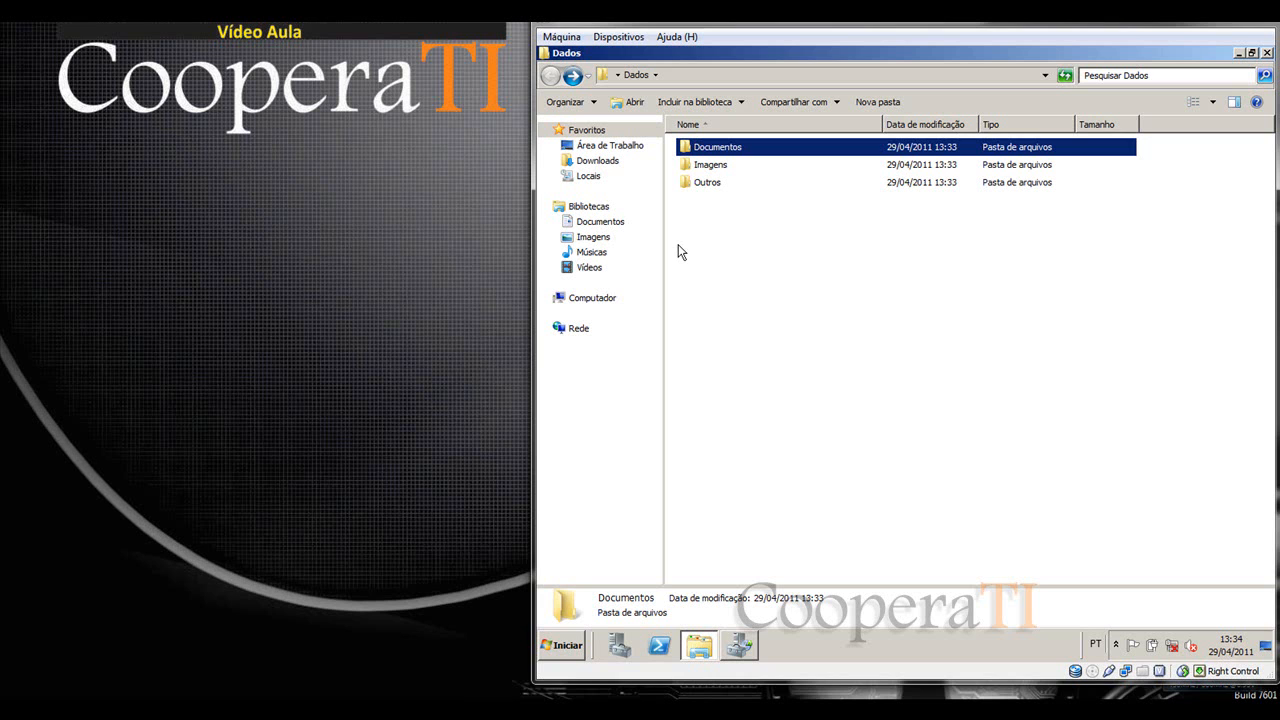
pyautogui.click(740, 640)
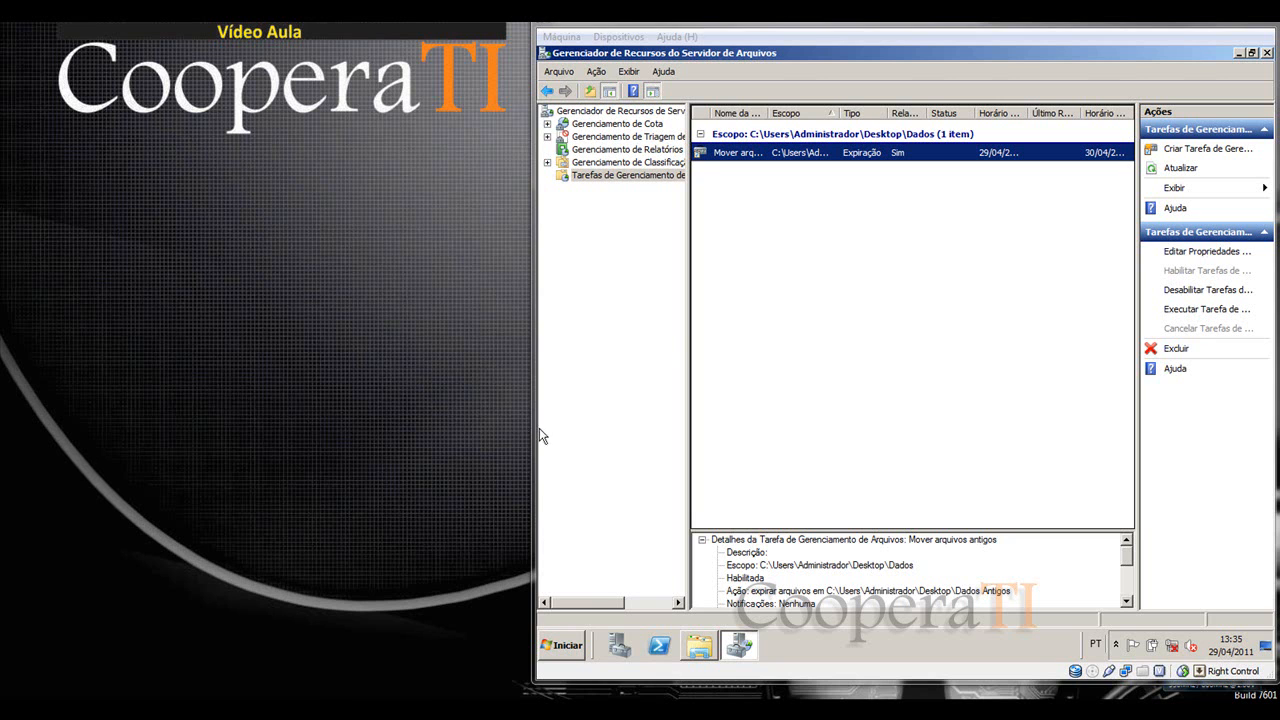
# Step: Switch to Windows Explorer and open the StorageReports folder on Disco Local (C:)
pyautogui.click(707, 648)
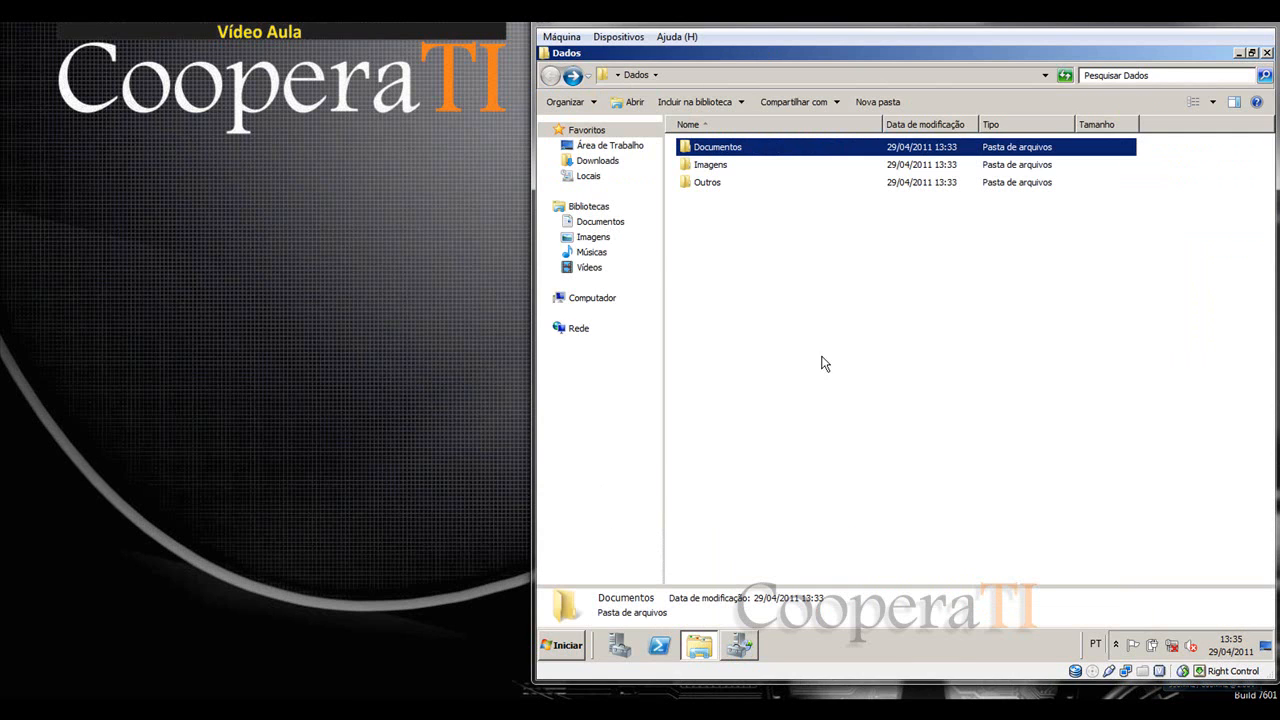
pyautogui.click(605, 310)
pyautogui.doubleClick(784, 164)
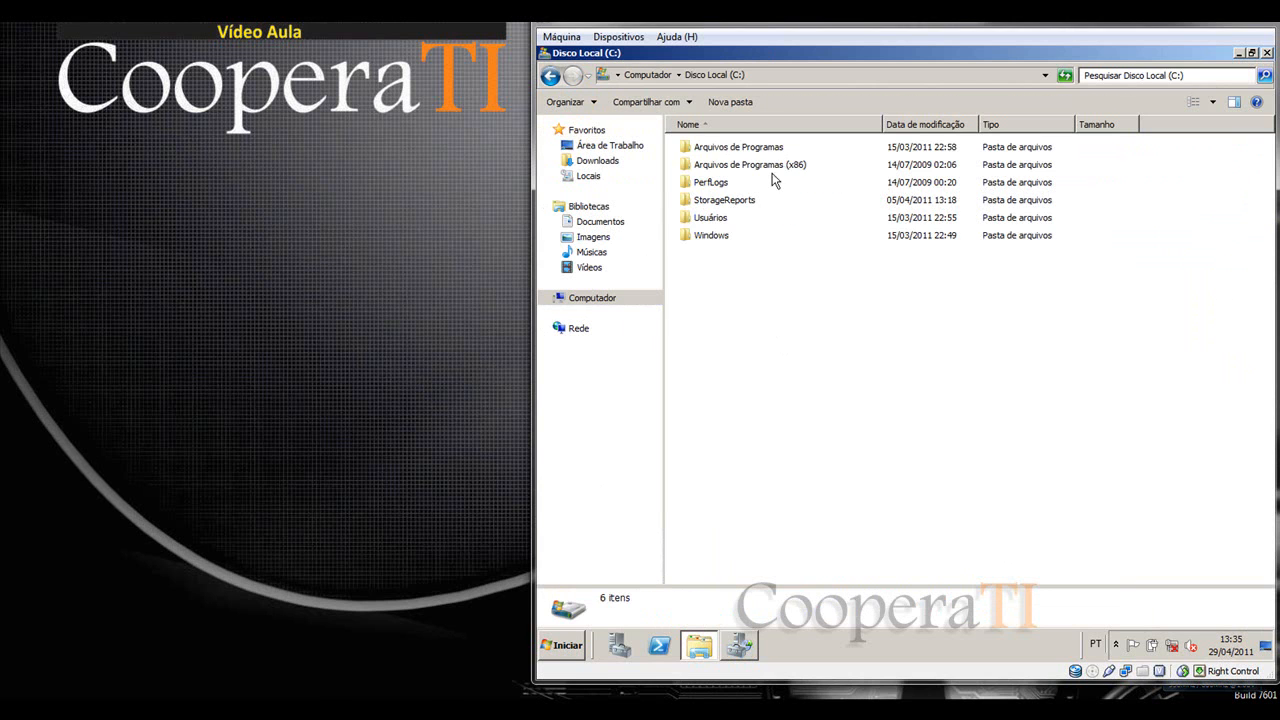
pyautogui.doubleClick(718, 205)
pyautogui.click(721, 186)
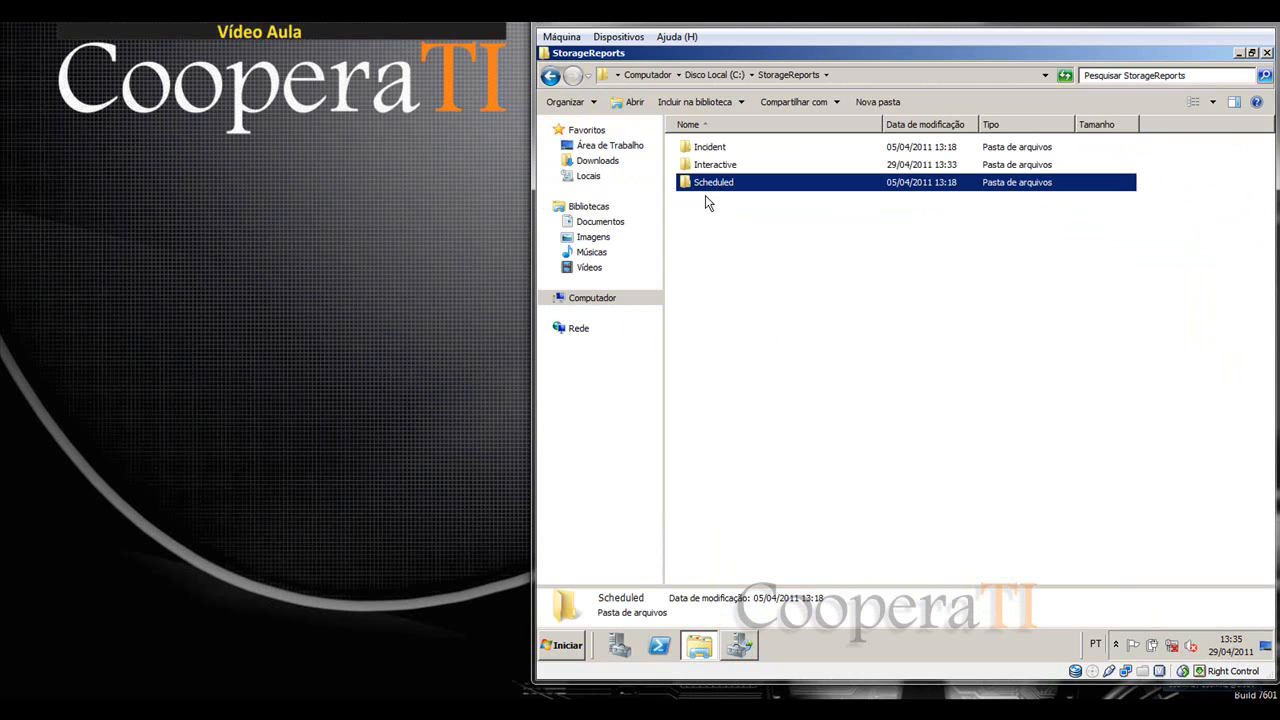
pyautogui.click(713, 150)
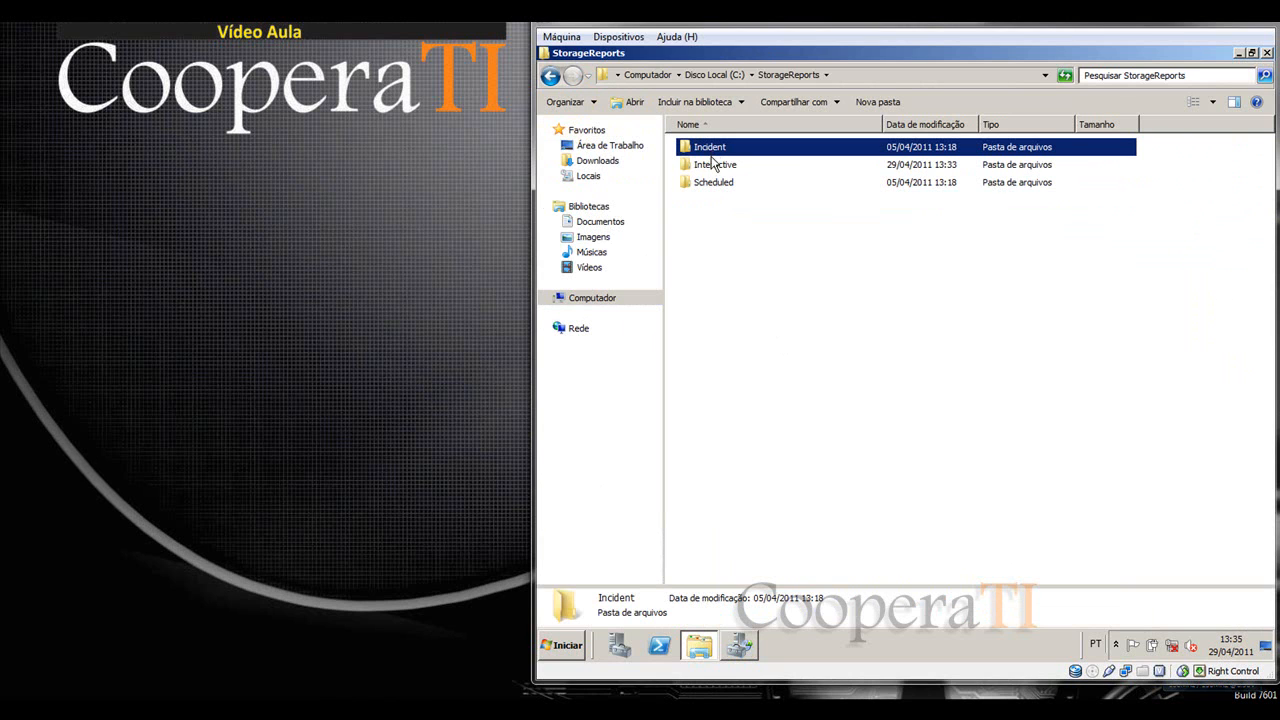
# Step: Check the Interactive and Scheduled folders inside StorageReports, ending in the Interactive folder
pyautogui.moveTo(700, 181)
pyautogui.doubleClick(712, 167)
pyautogui.click(550, 76)
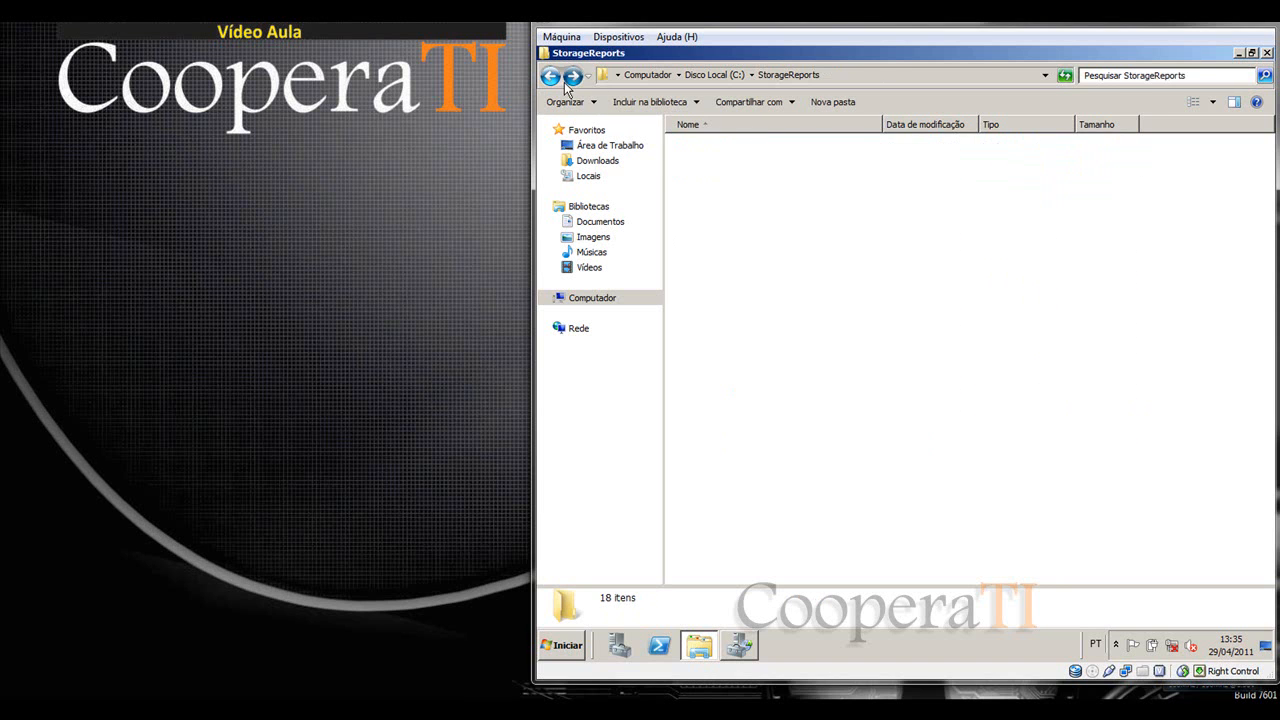
pyautogui.doubleClick(708, 181)
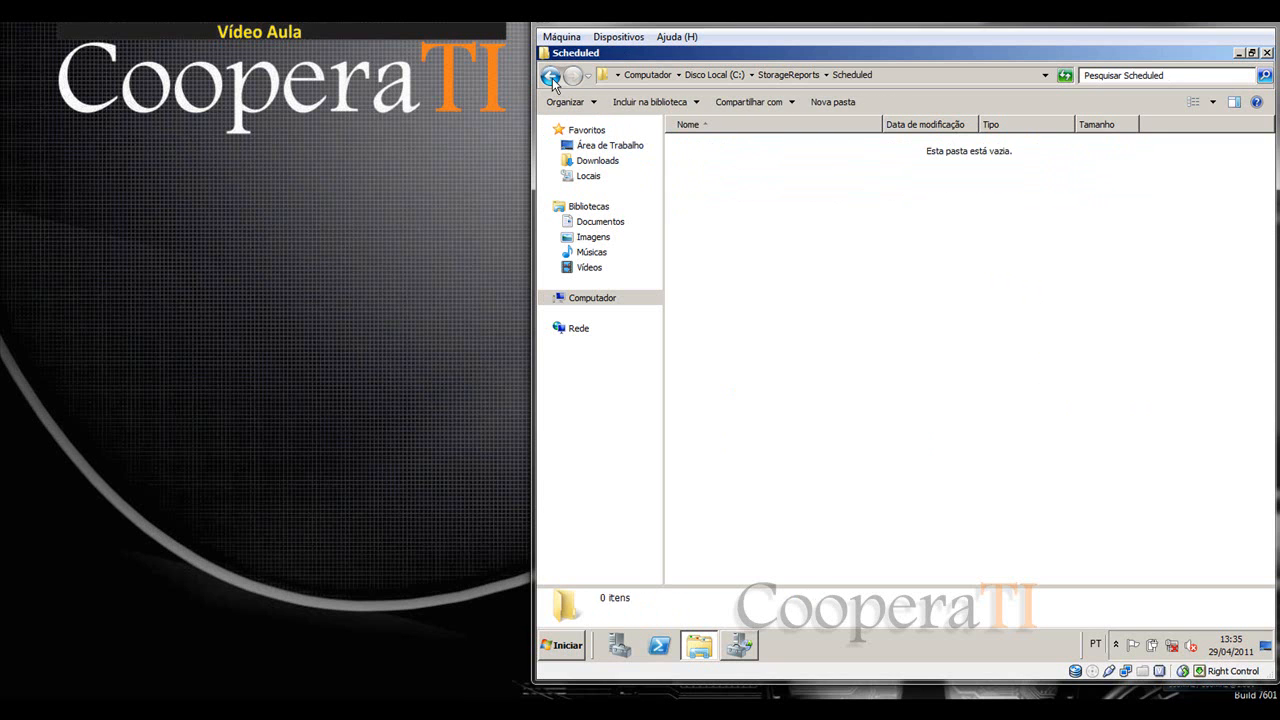
pyautogui.click(550, 76)
pyautogui.doubleClick(714, 166)
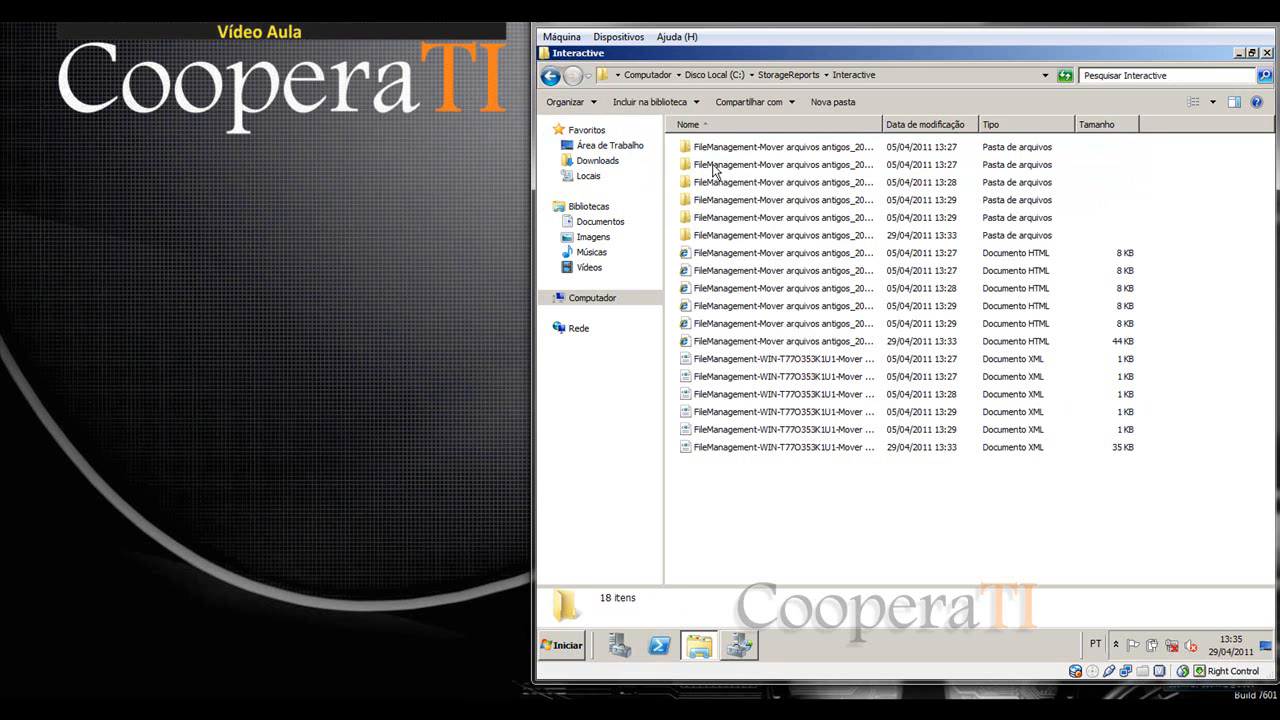
# Step: Widen the Nome column and view the contents of the FileManagement-Mover arquivos antigos_2011-04-29_13-33-42_files folder
pyautogui.moveTo(879, 124); pyautogui.dragTo(1028, 124)
pyautogui.doubleClick(860, 237)
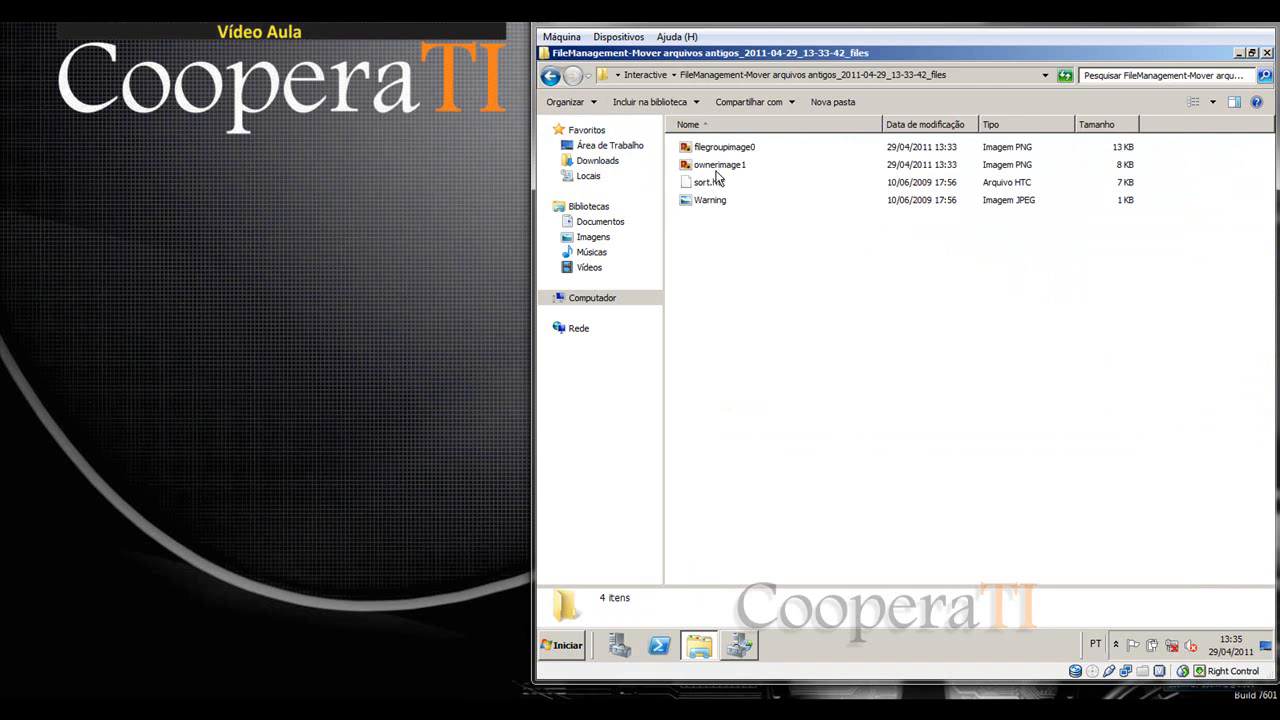
pyautogui.click(550, 76)
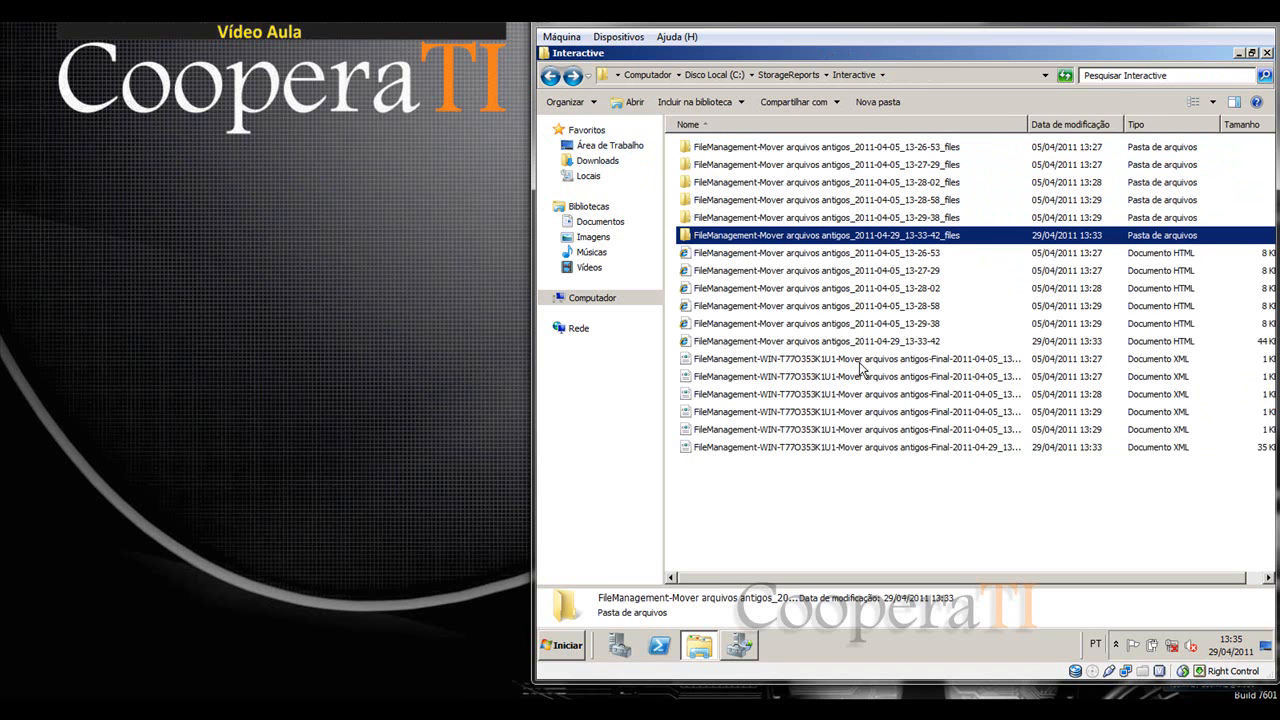
# Step: Open the HTML report FileManagement-Mover arquivos antigos_2011-04-29_13-33-42 in a maximized browser window and close the blocked-content warning and extra tab
pyautogui.click(880, 342)
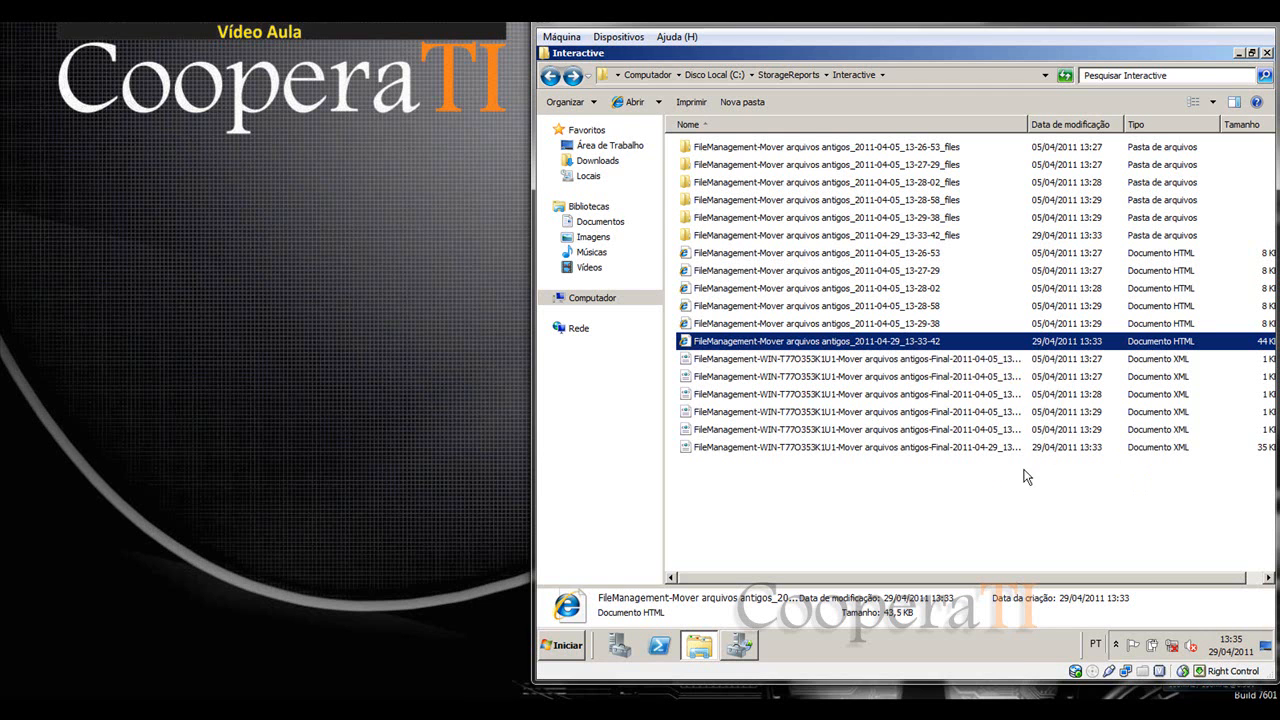
pyautogui.press('Return')
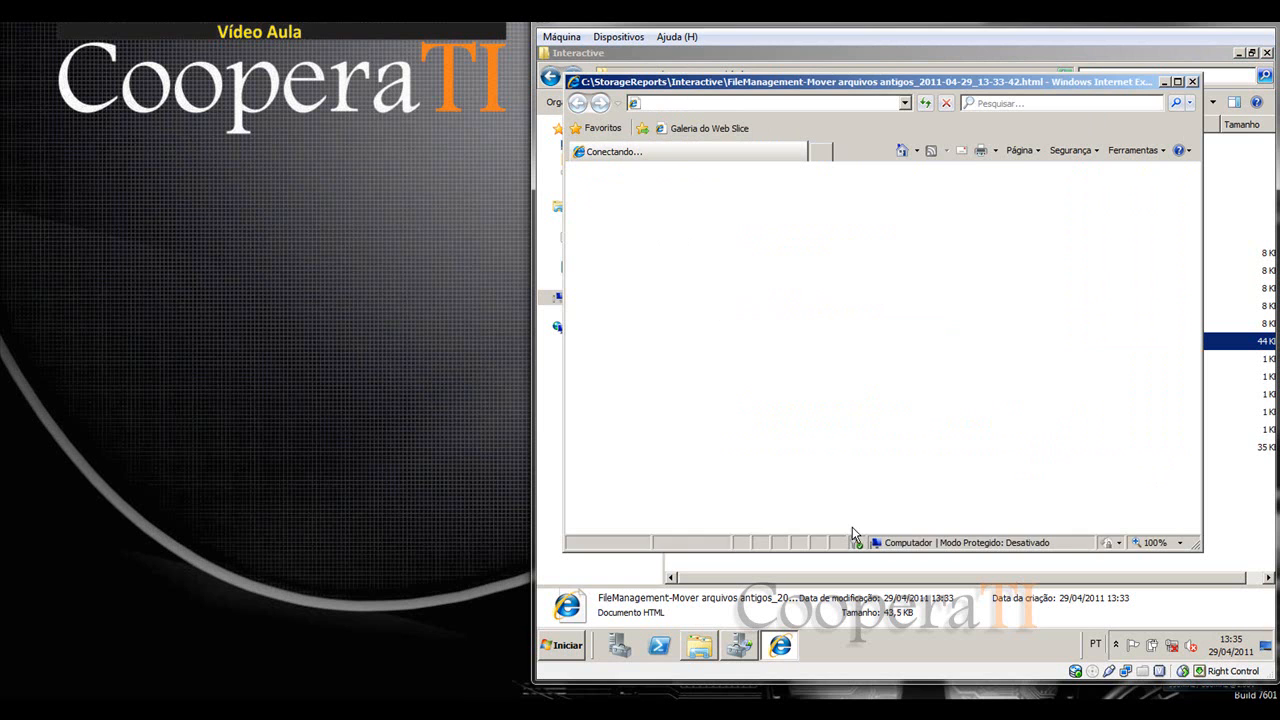
pyautogui.click(1007, 507)
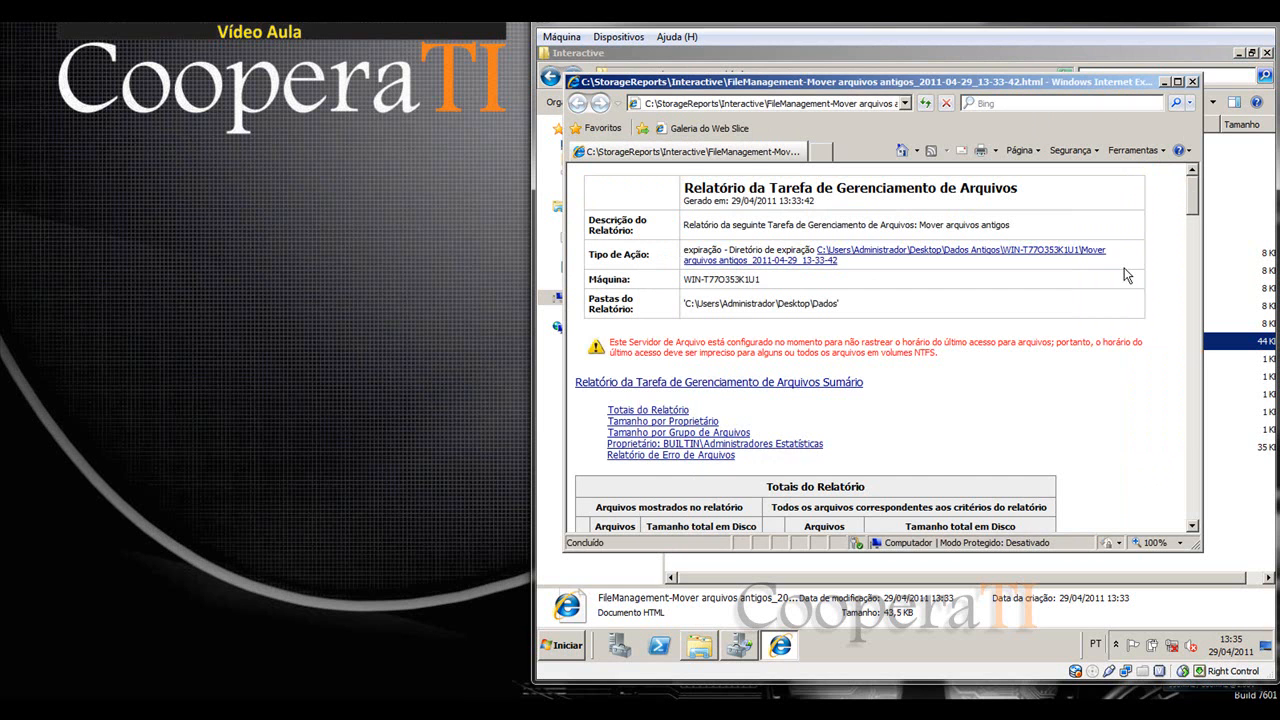
pyautogui.click(1190, 81)
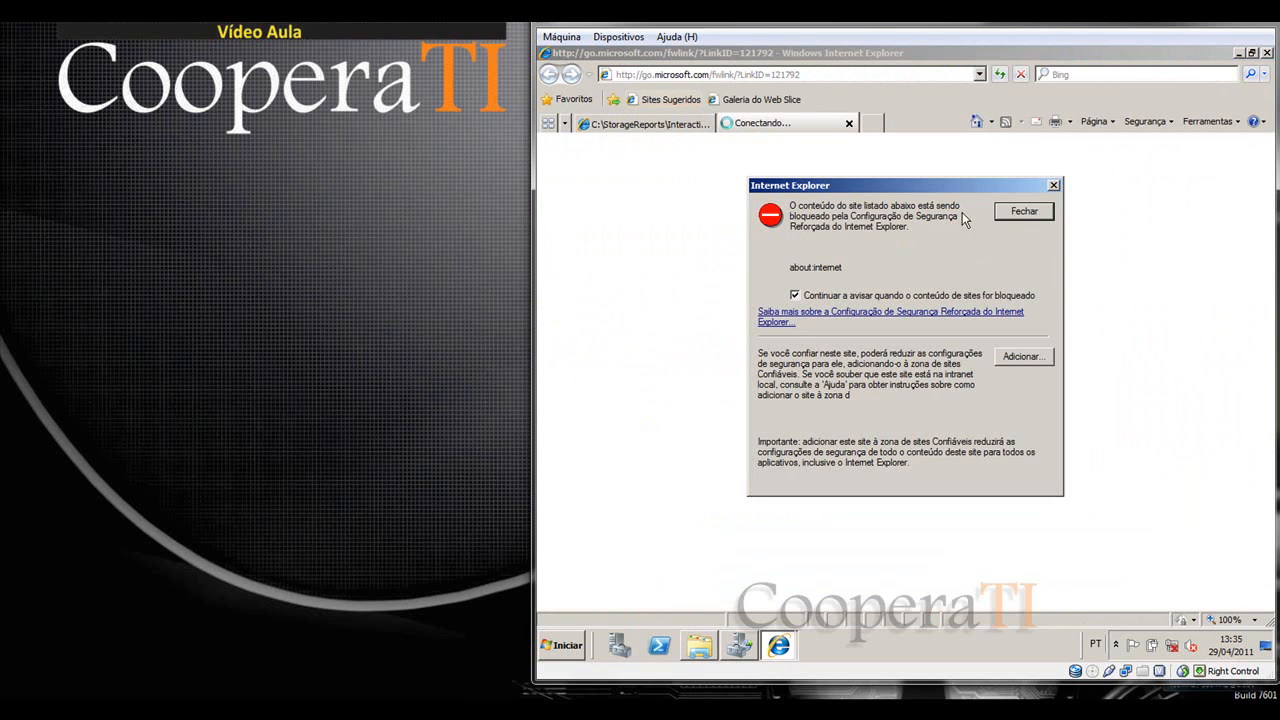
pyautogui.click(1018, 219)
pyautogui.click(849, 123)
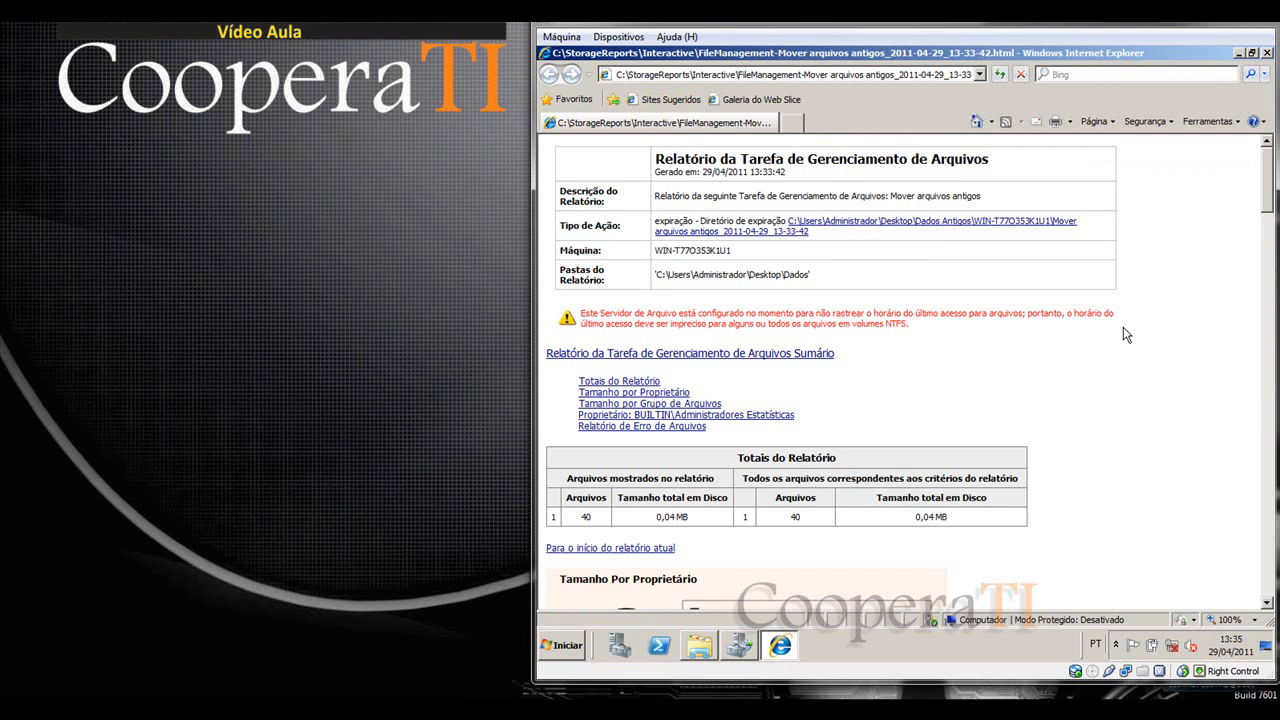
# Step: Examine the report's totals, sizes by owner and file group, per-file statistics and file error section
pyautogui.doubleClick(798, 517)
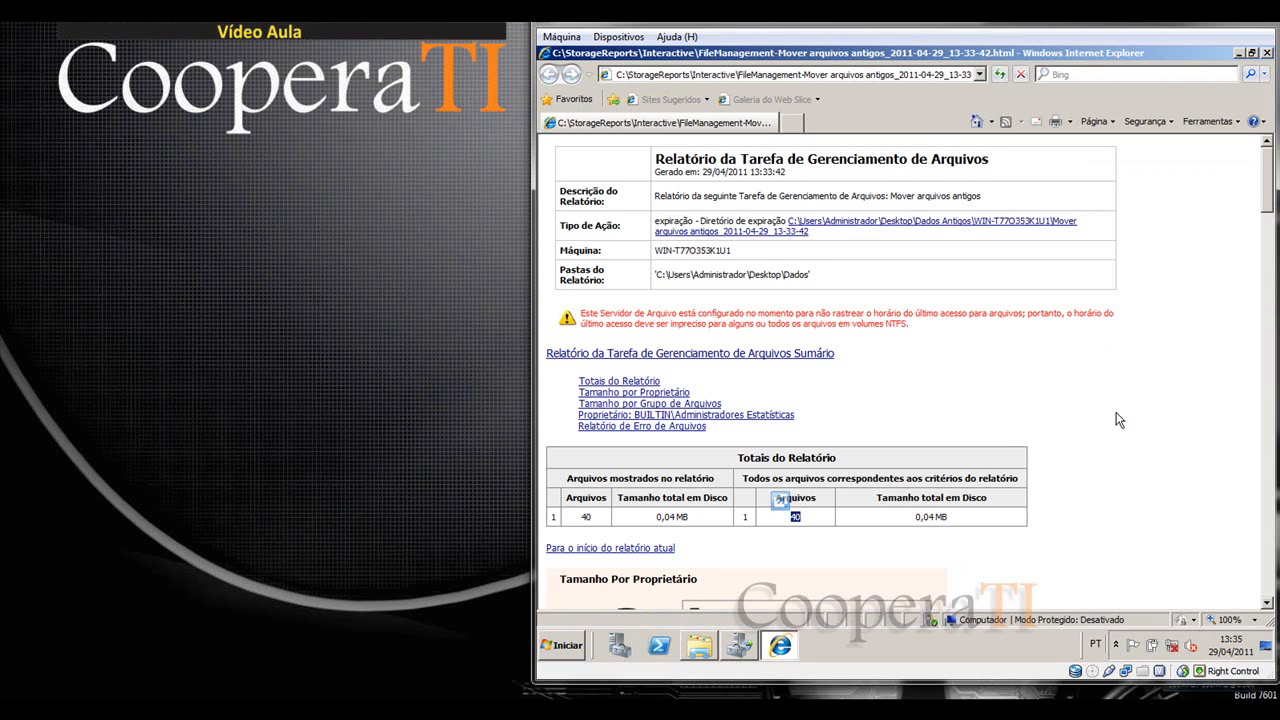
pyautogui.scroll(-3, 1141, 418)
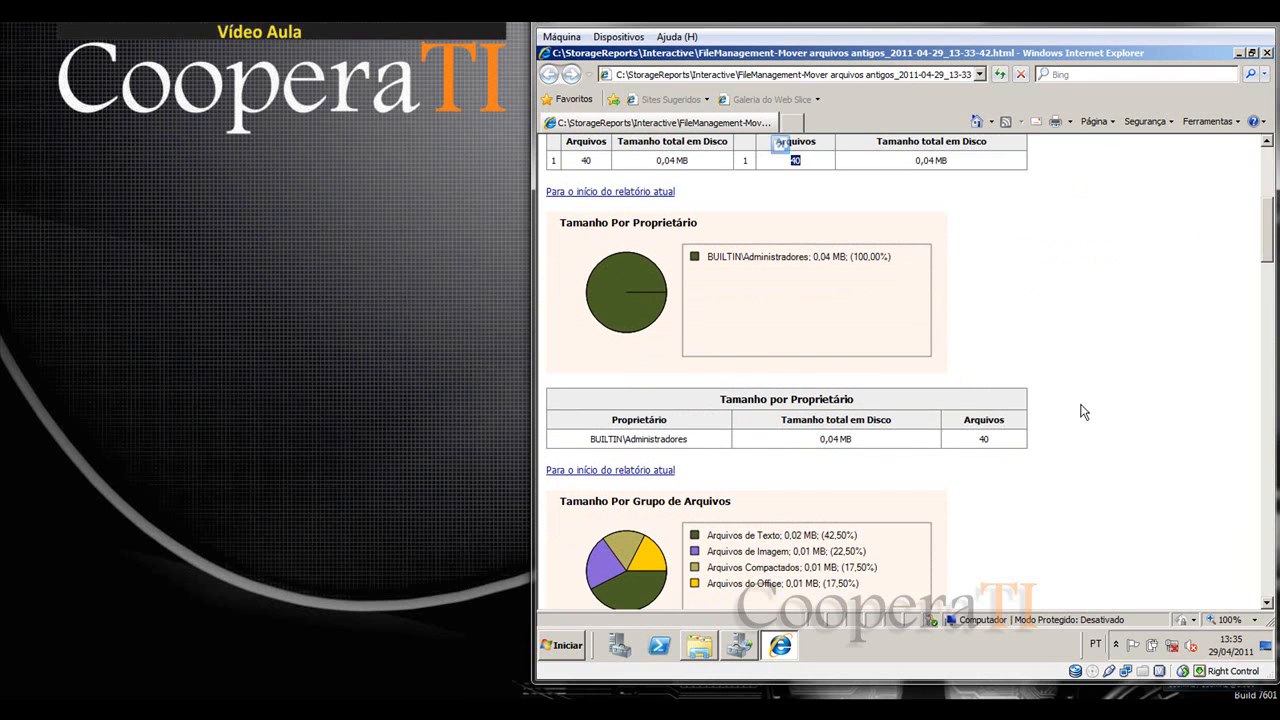
pyautogui.scroll(-1, 1173, 410)
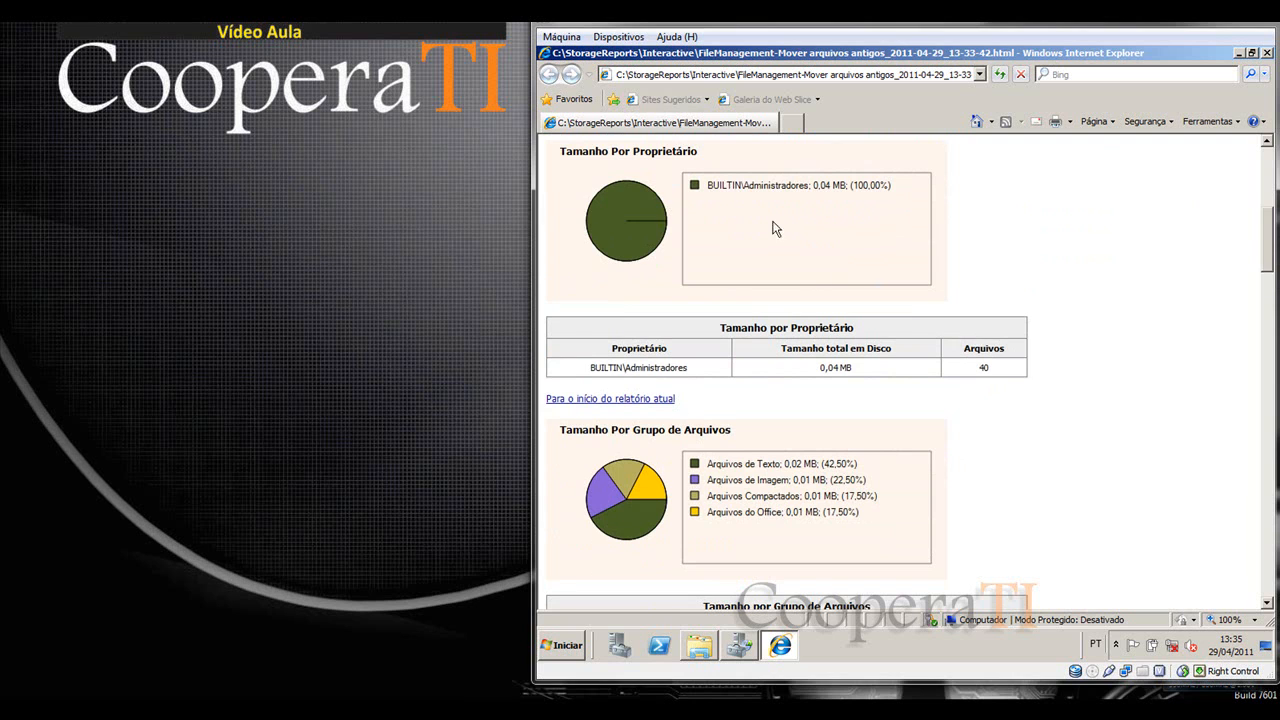
pyautogui.scroll(-2, 1108, 334)
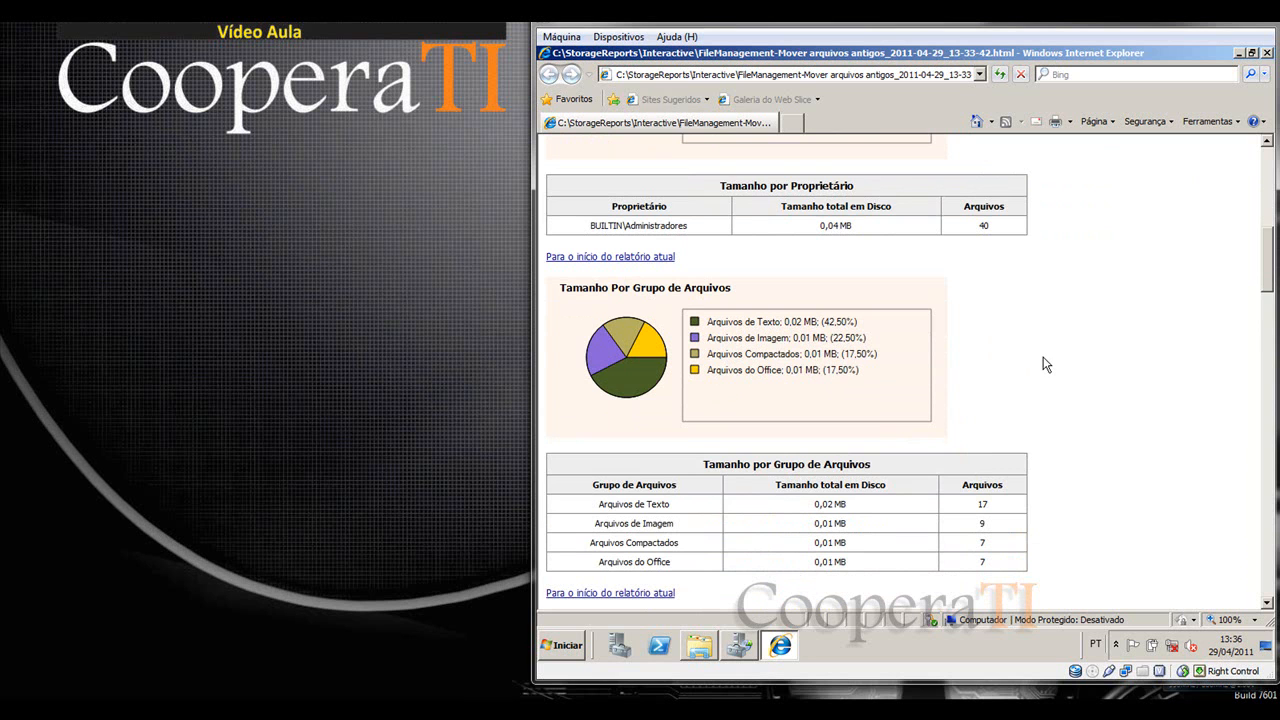
pyautogui.scroll(-3, 1045, 365)
pyautogui.scroll(-10, 1043, 364)
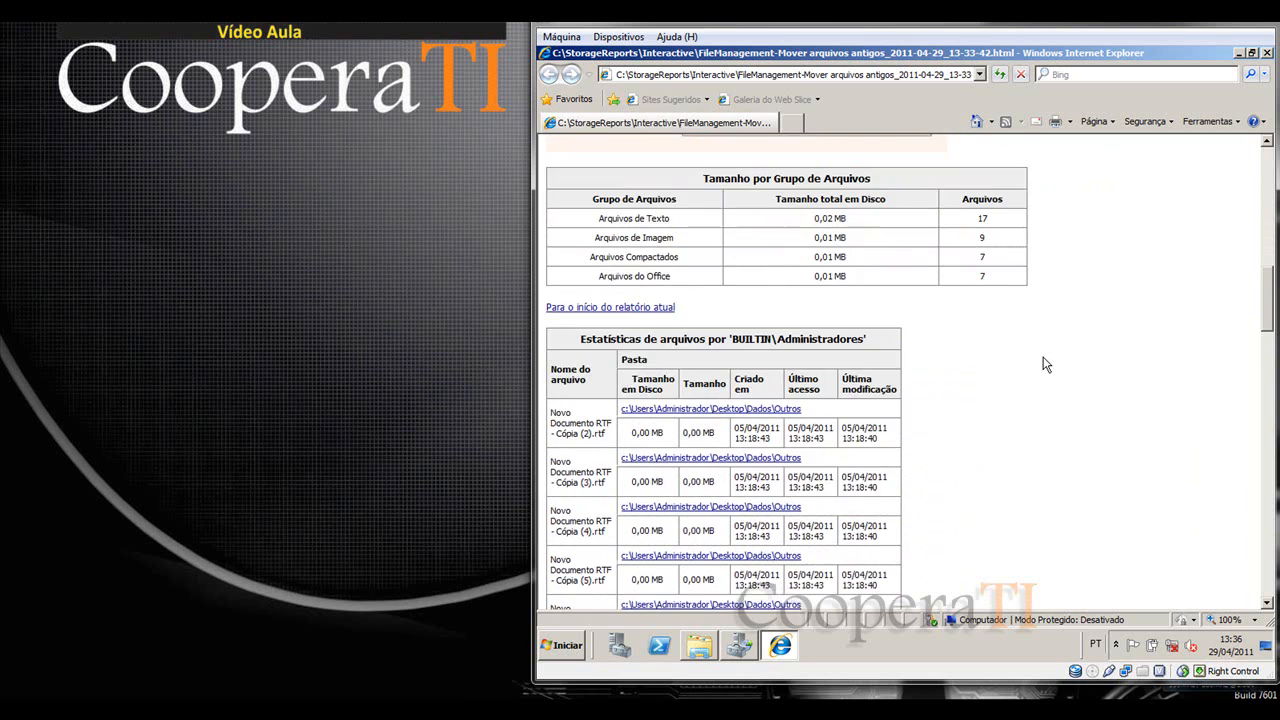
pyautogui.scroll(-5, 1043, 364)
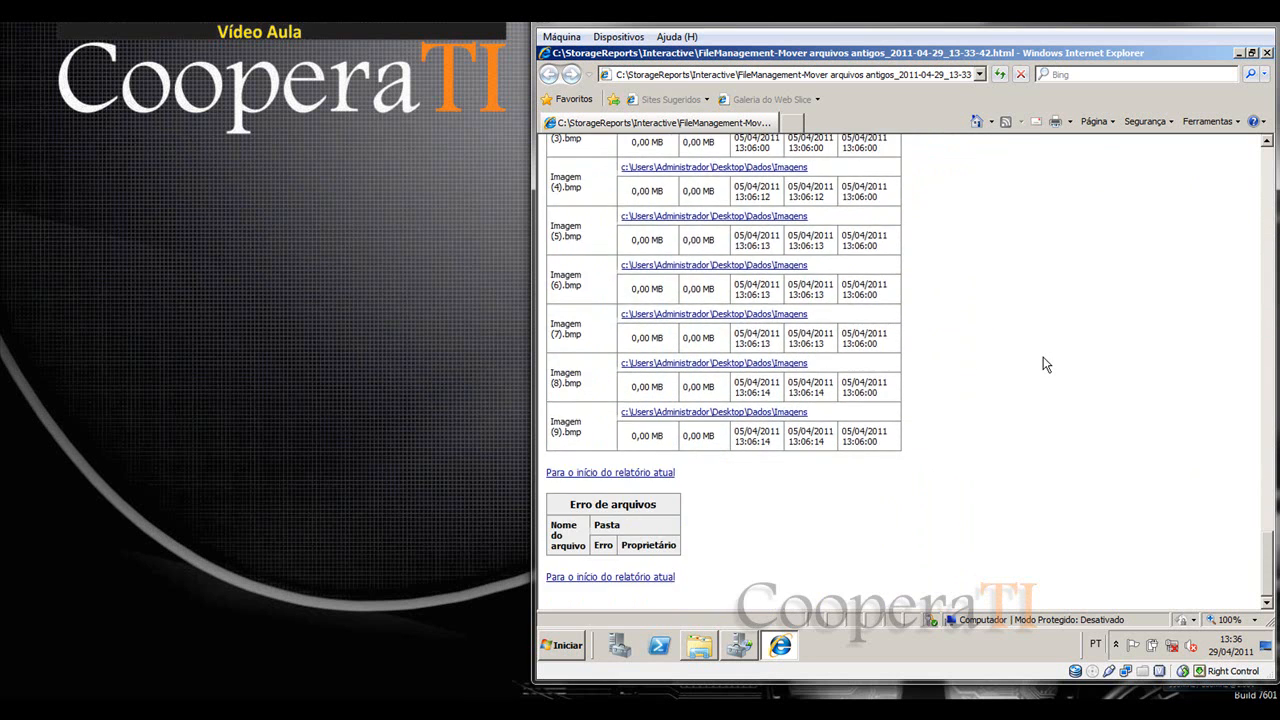
pyautogui.scroll(20, 1043, 364)
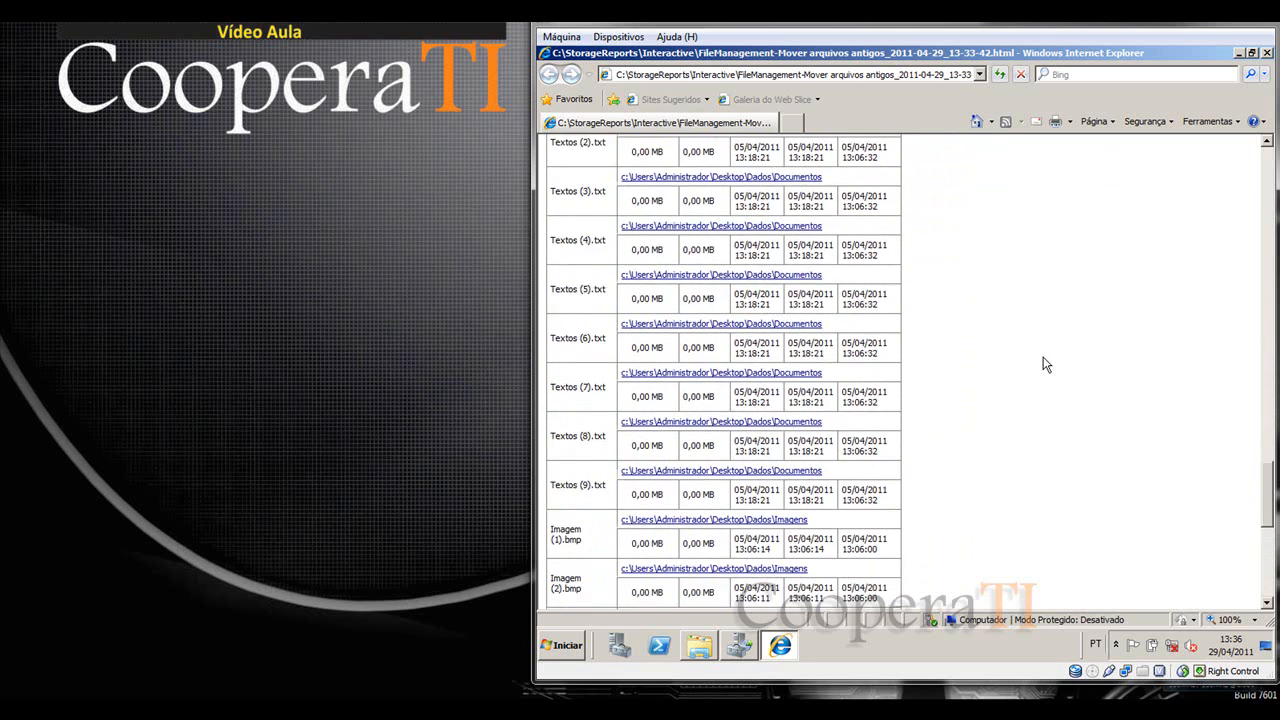
pyautogui.scroll(-10, 1043, 364)
pyautogui.scroll(10, 1043, 364)
# Step: Search the report for "imagem" and review the matching entries down to the end of the file list
pyautogui.hotkey('ctrl', 'f')
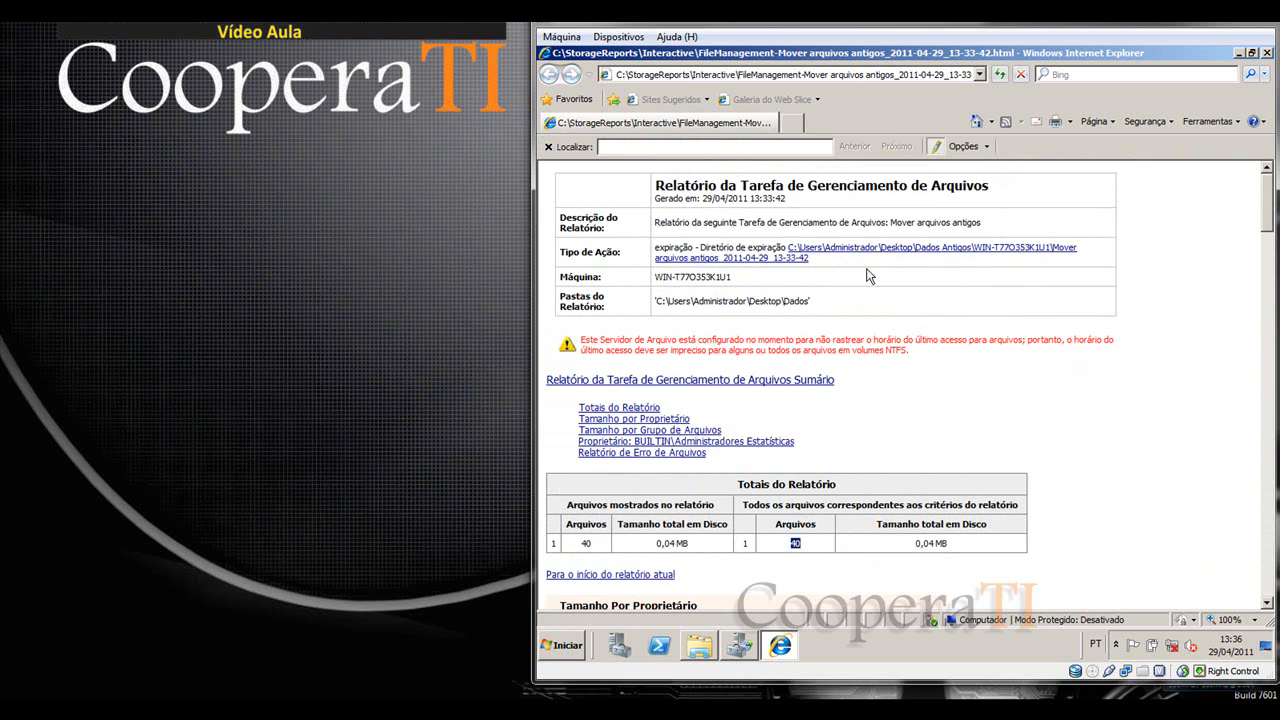
pyautogui.write('img')
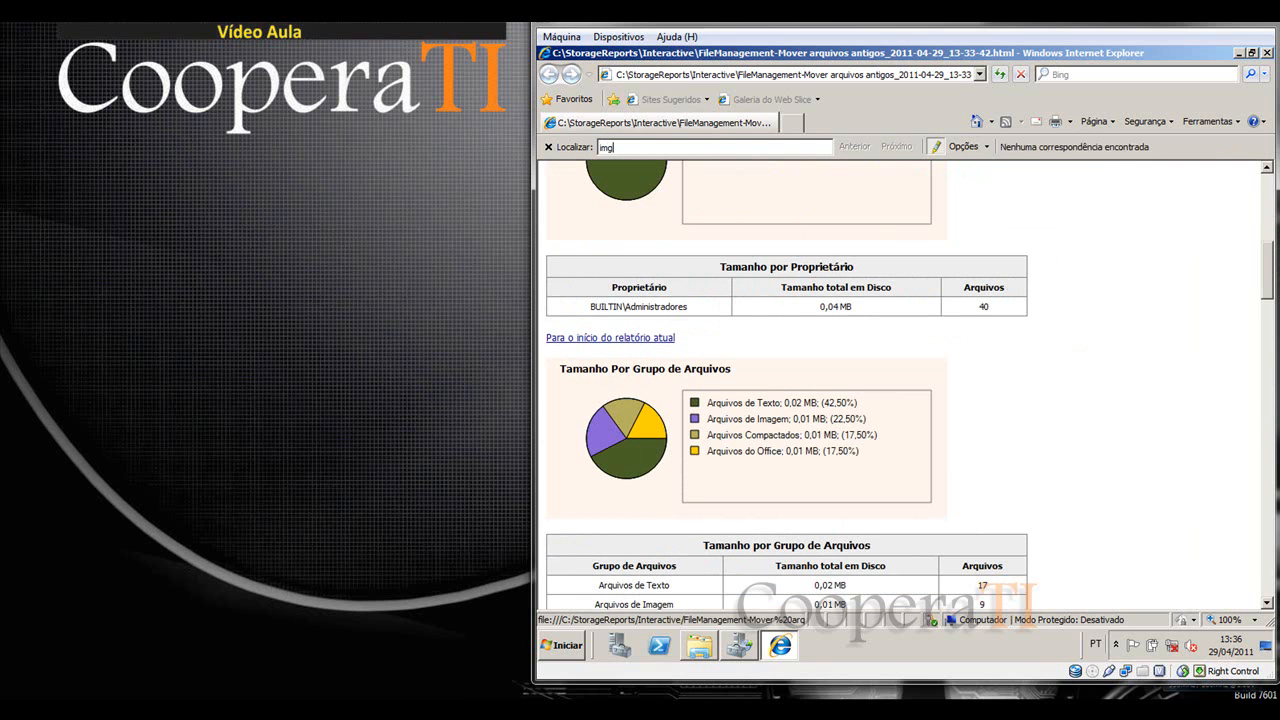
pyautogui.press('BackSpace')
pyautogui.write('agem')
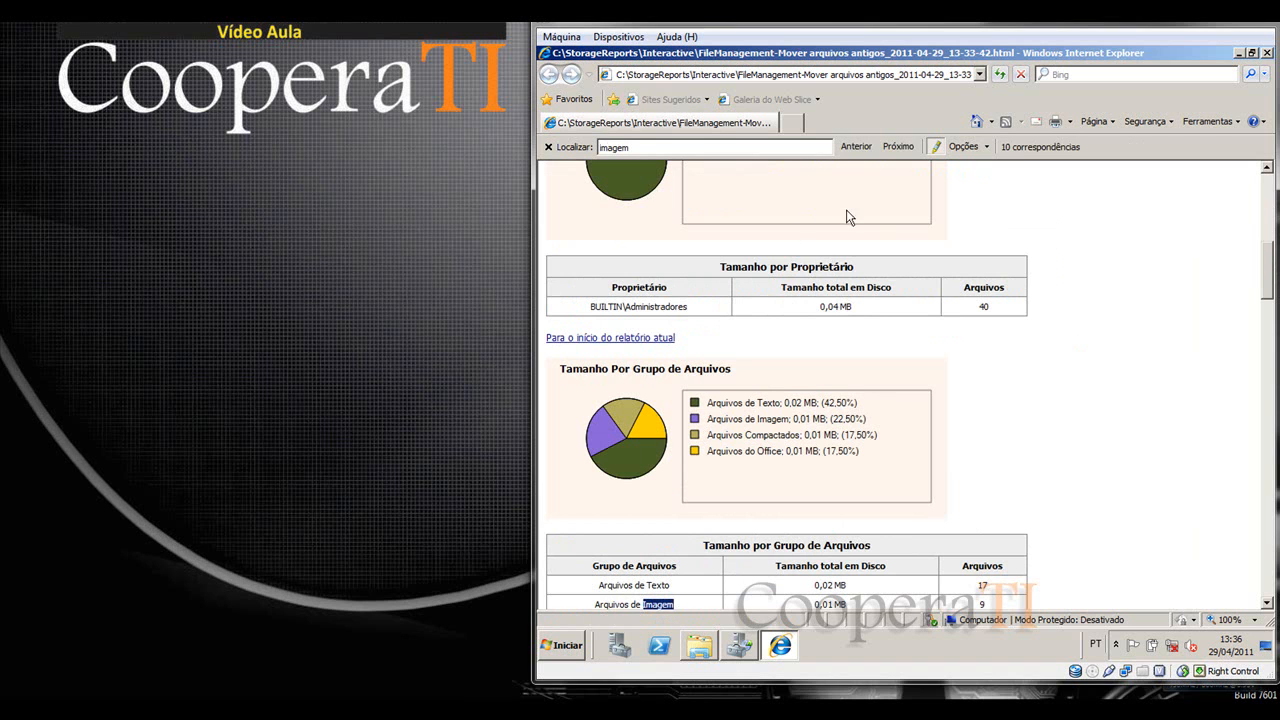
pyautogui.click(898, 147)
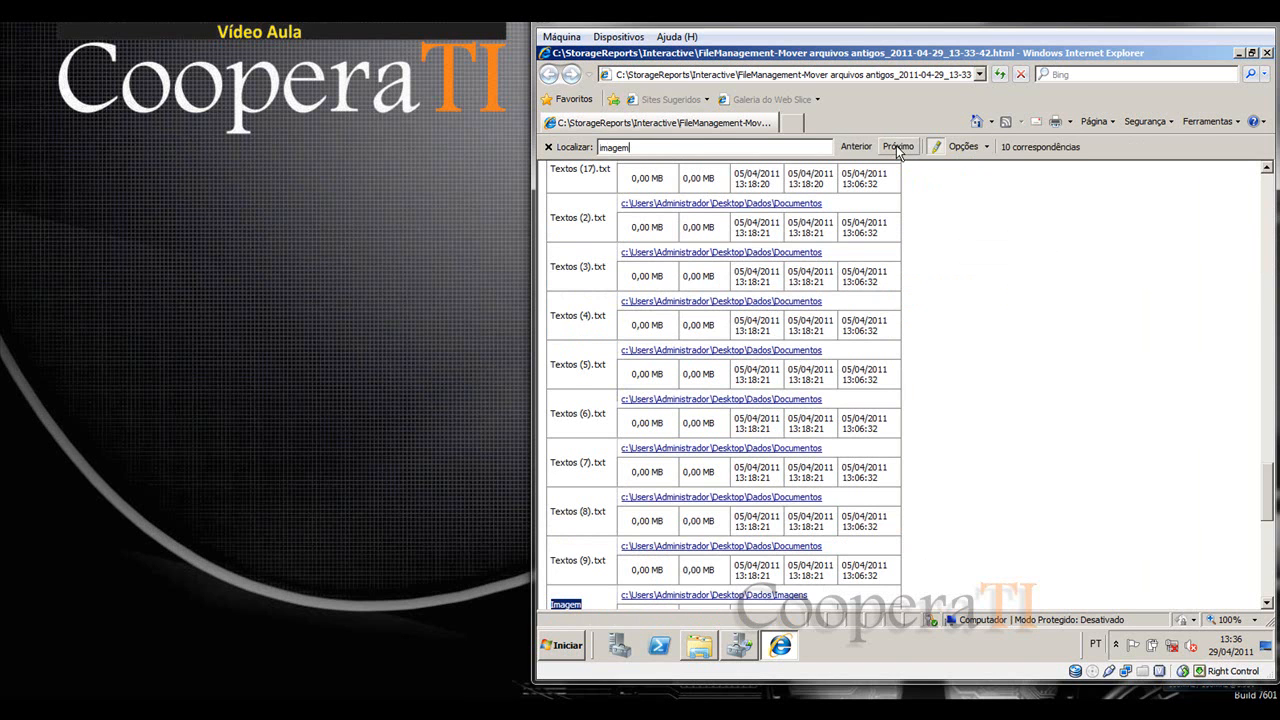
pyautogui.scroll(-1, 870, 310)
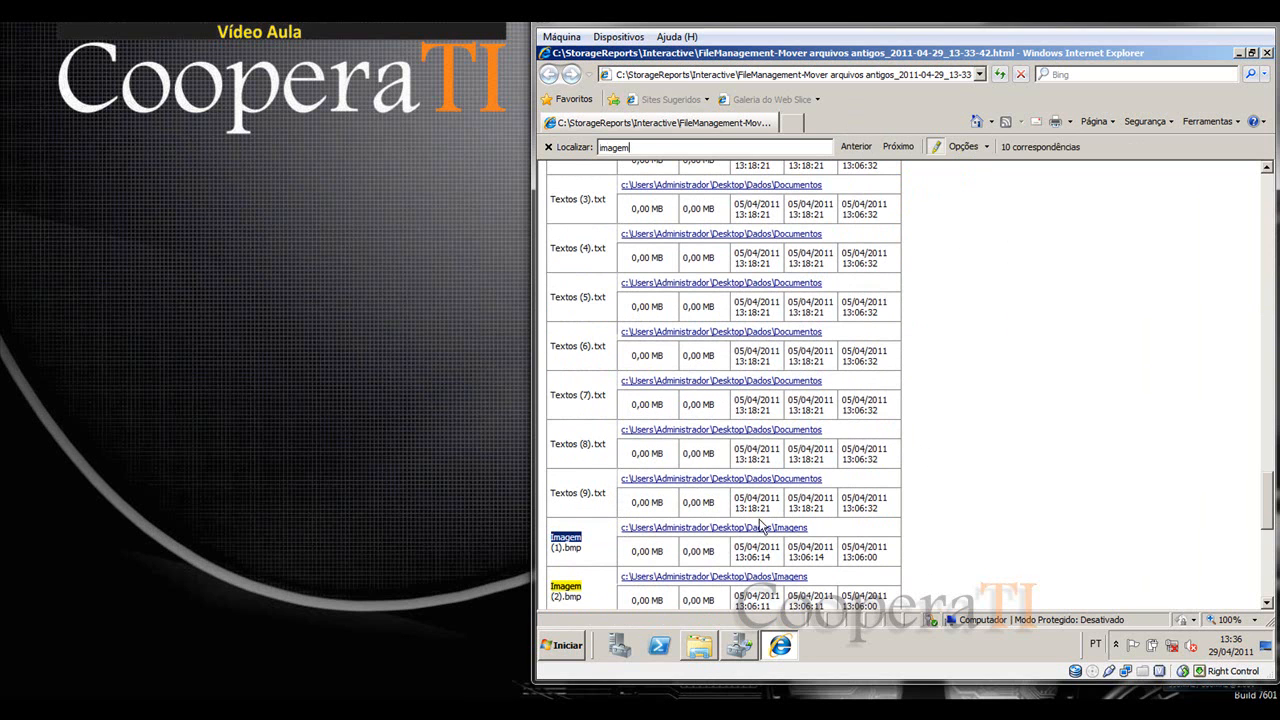
pyautogui.scroll(-2, 1098, 445)
pyautogui.scroll(-6, 1098, 445)
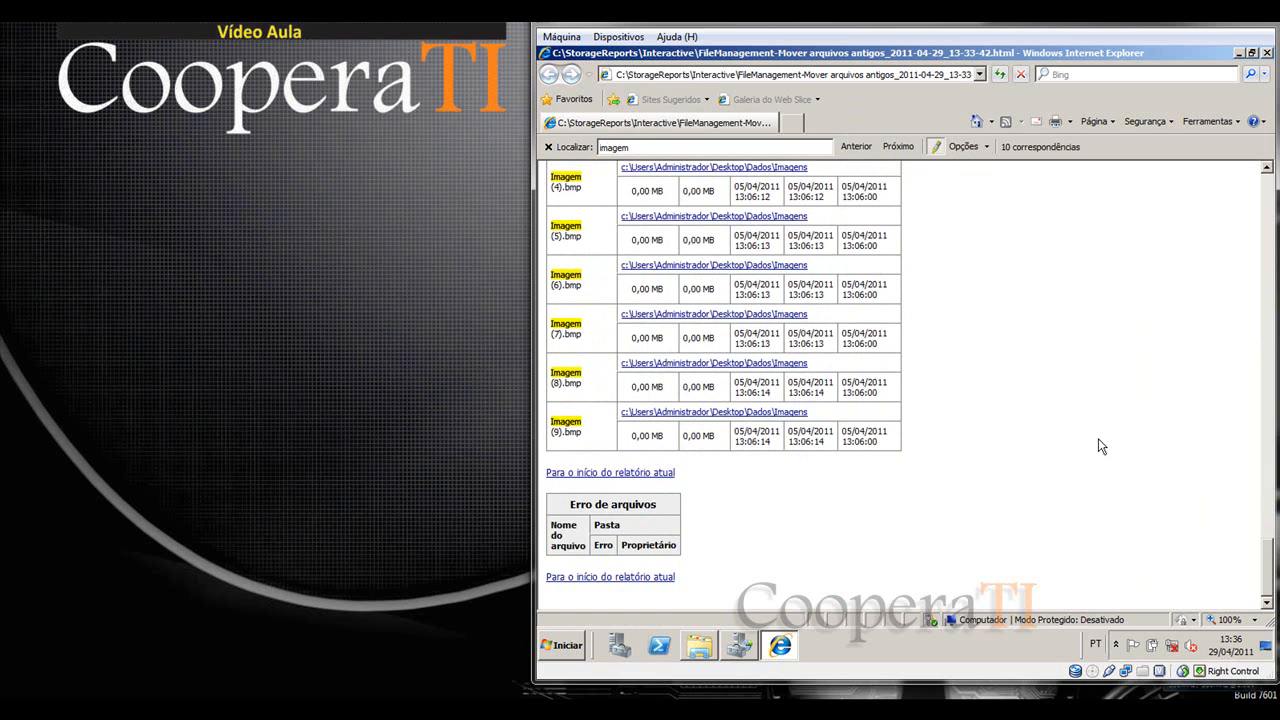
# Step: Close the report and the Interactive folder window to return to Gerenciador de Recursos do Servidor de Arquivos
pyautogui.scroll(20, 1098, 446)
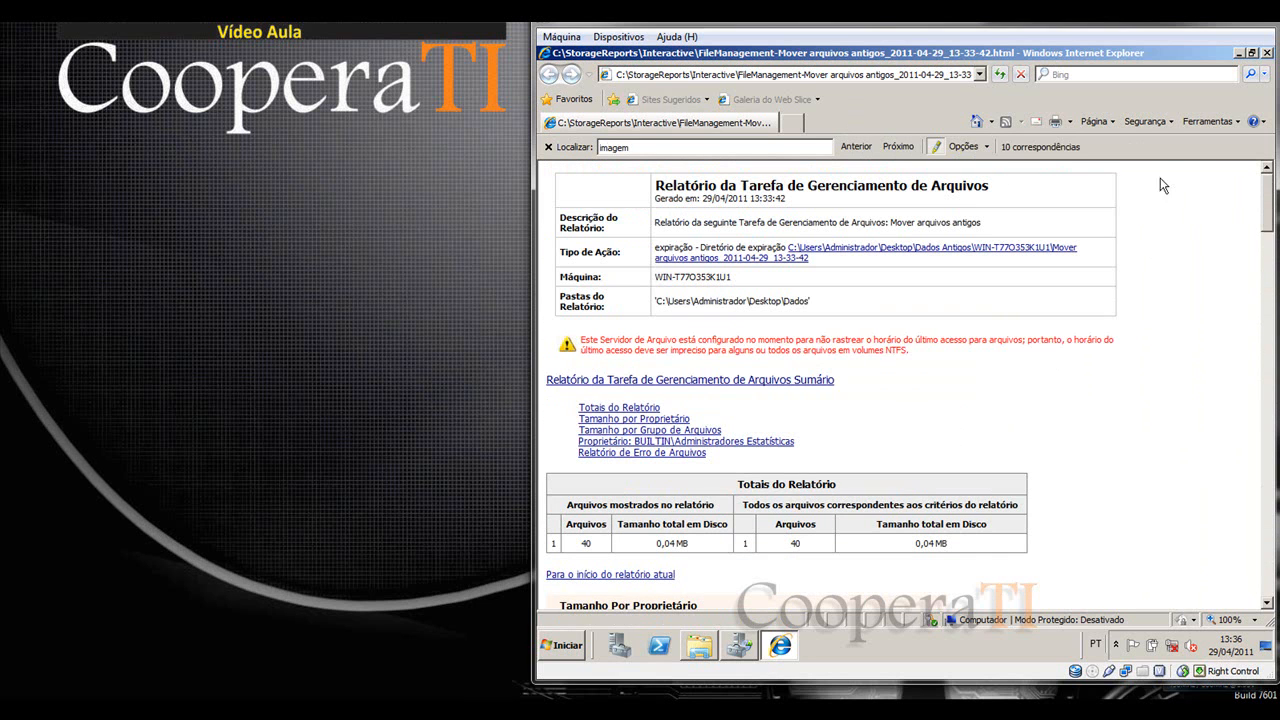
pyautogui.click(1266, 52)
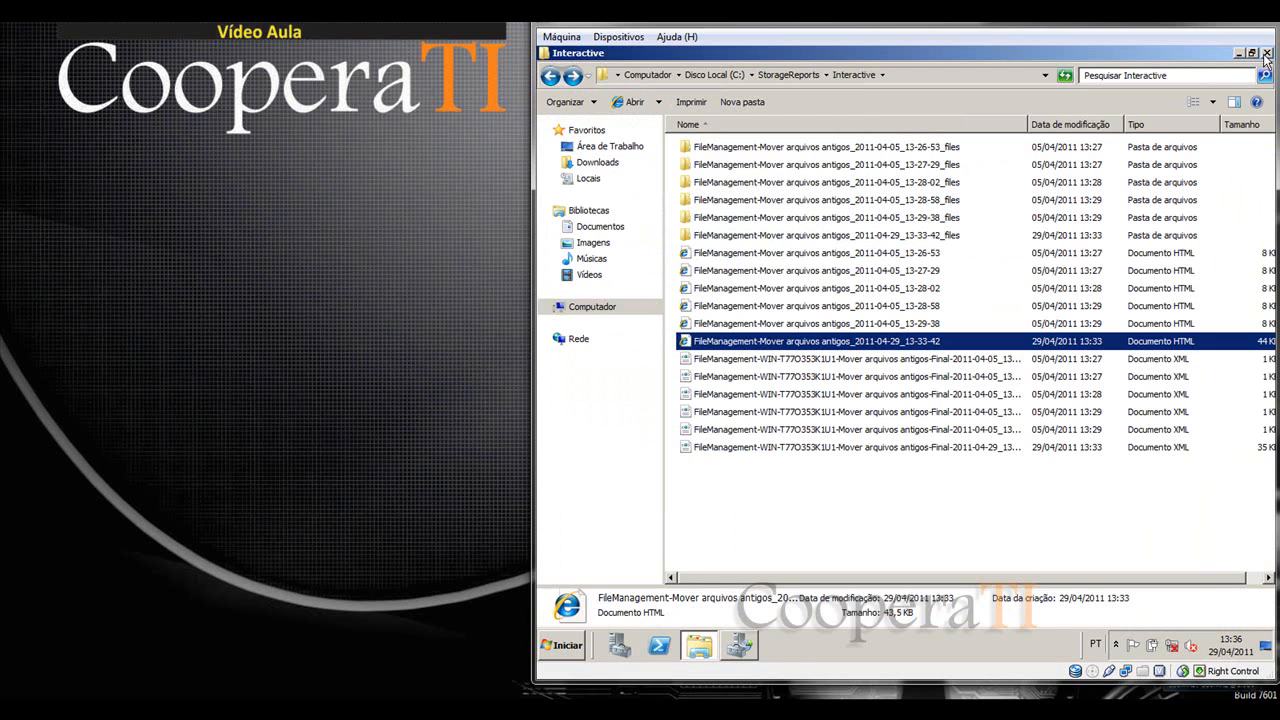
pyautogui.click(1266, 54)
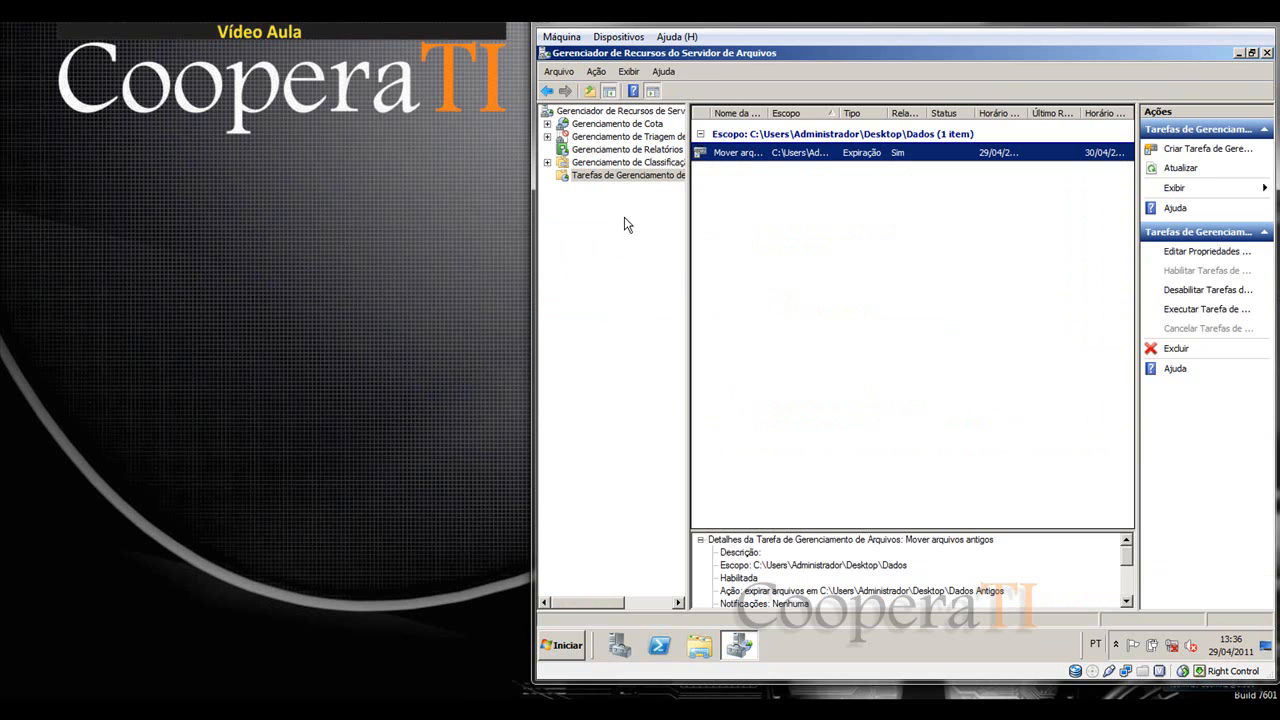
pyautogui.click(507, 290)
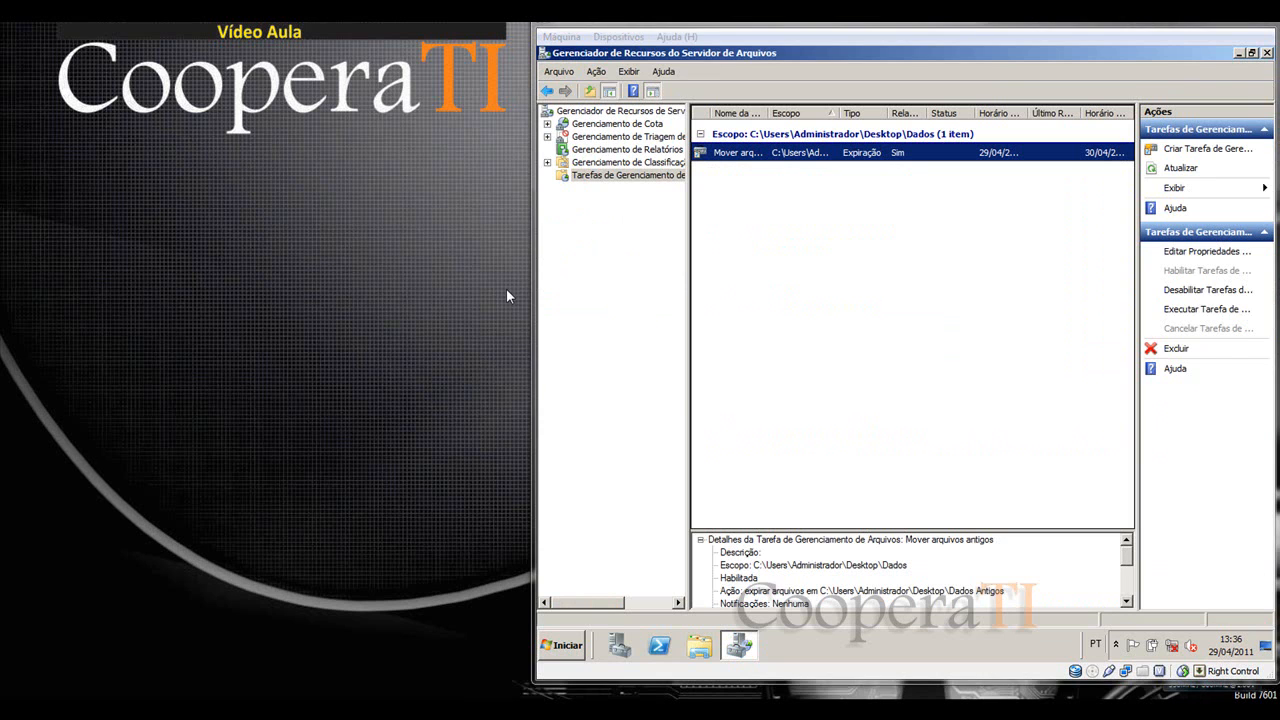